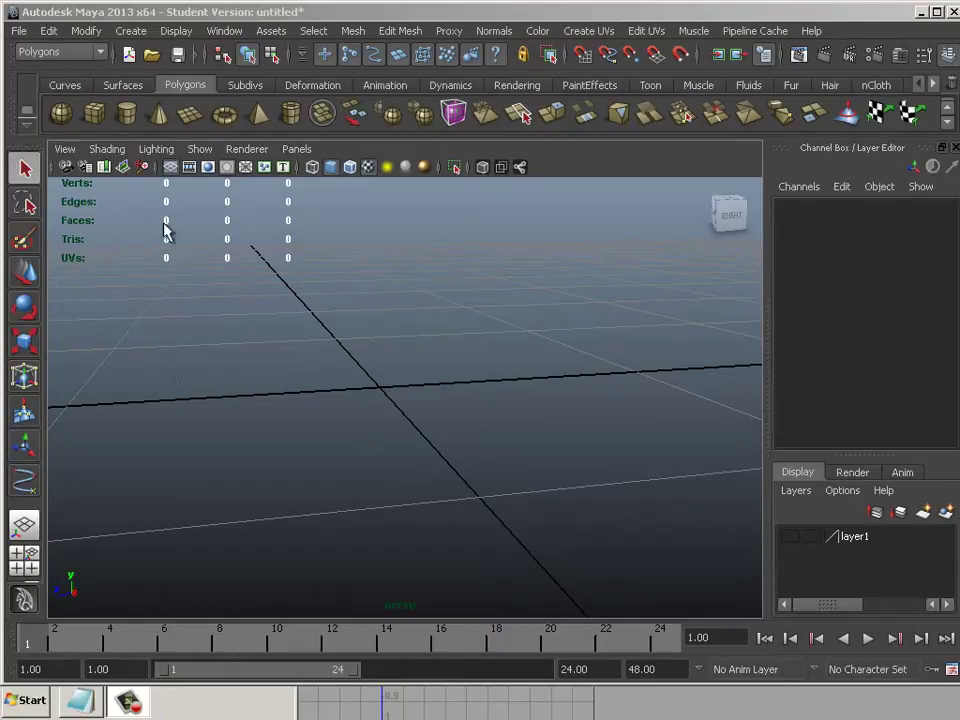
- Create a default polygon cube at the origin, leaving interactive creation off
{"action": "left_click", "coordinate": [100, 31]}
{"action": "mouse_move", "coordinate": [130, 31]}
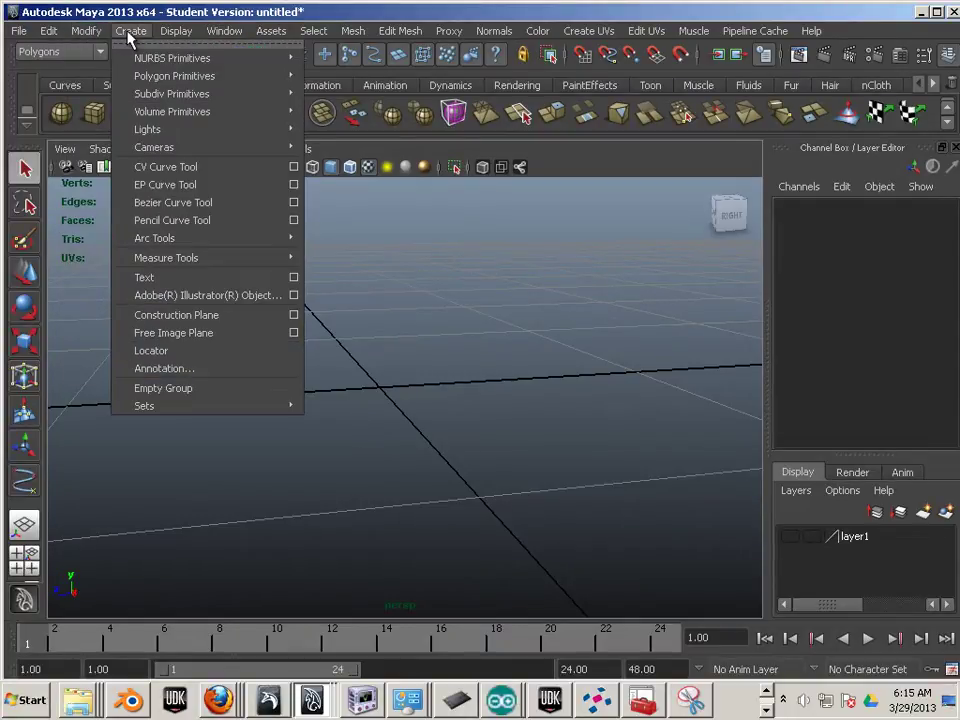
{"action": "mouse_move", "coordinate": [155, 80]}
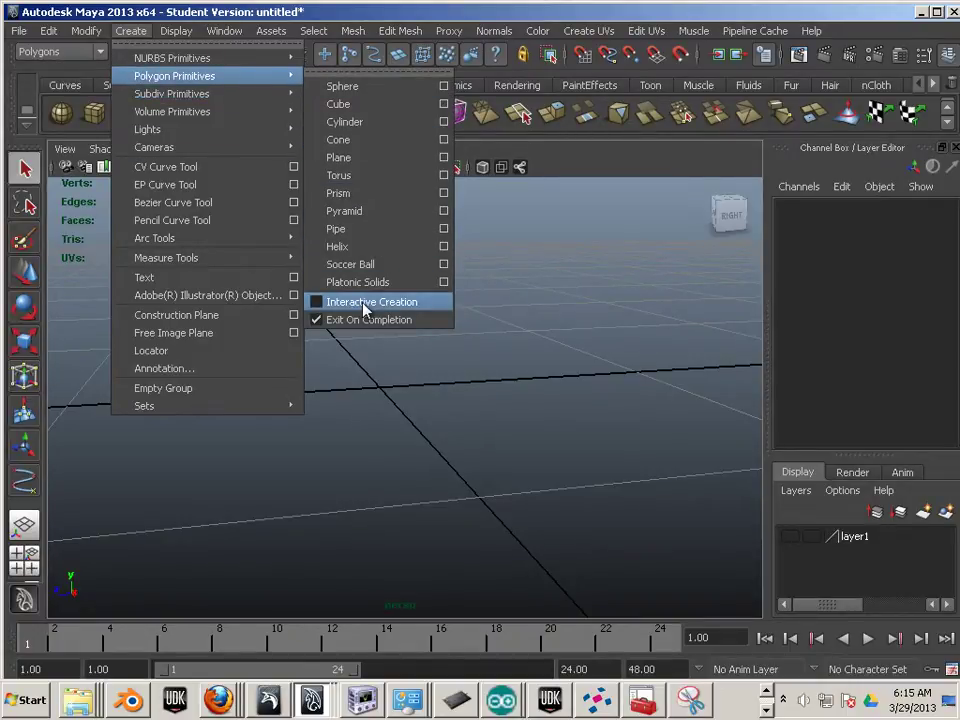
{"action": "left_click", "coordinate": [583, 388]}
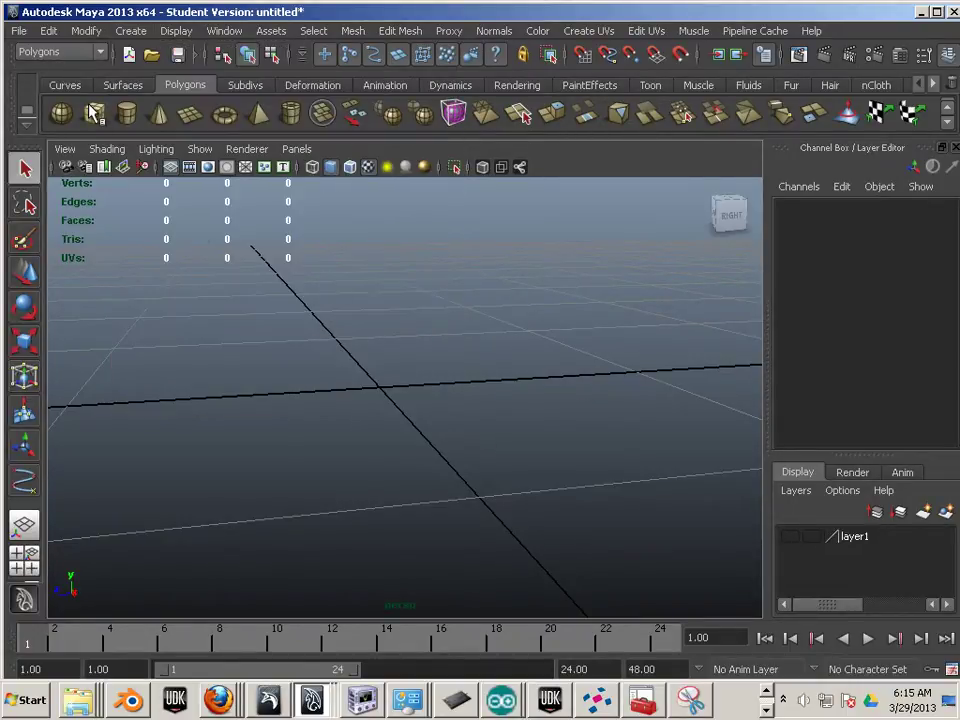
{"action": "left_click", "coordinate": [93, 113]}
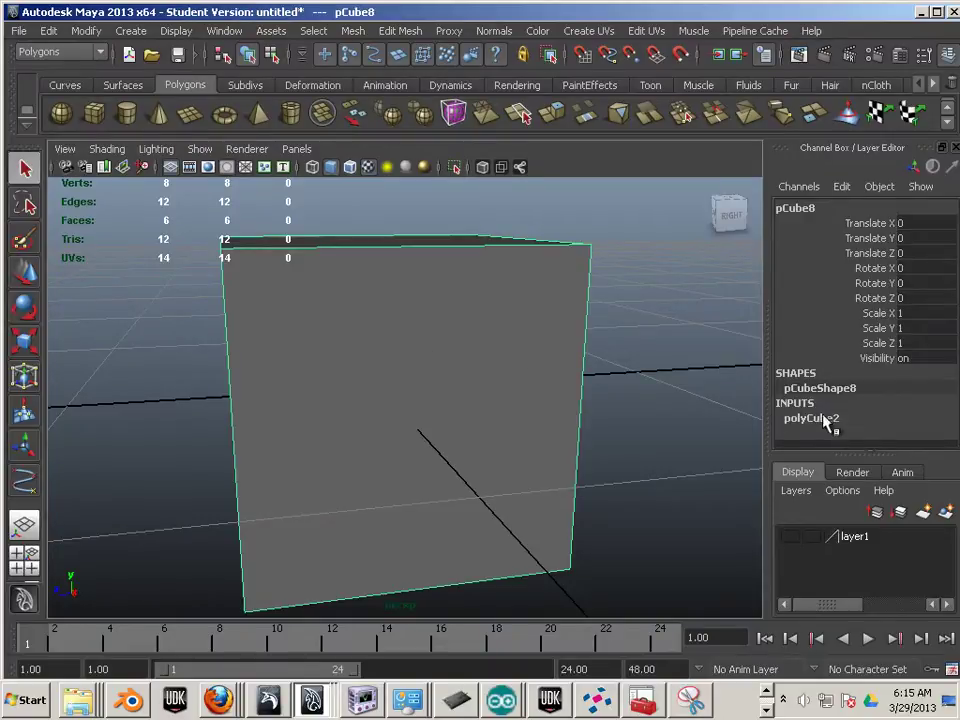
- Set the cube's width, height and depth subdivisions to 9 all at once
{"action": "left_click", "coordinate": [807, 419]}
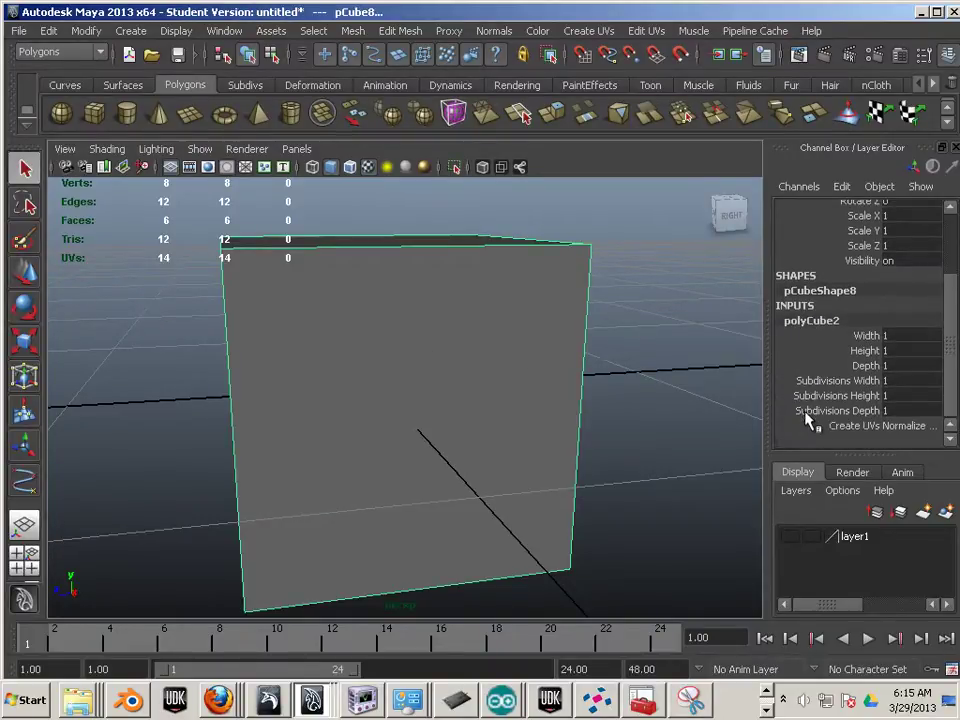
{"action": "left_click_drag", "start_coordinate": [823, 382], "coordinate": [828, 412]}
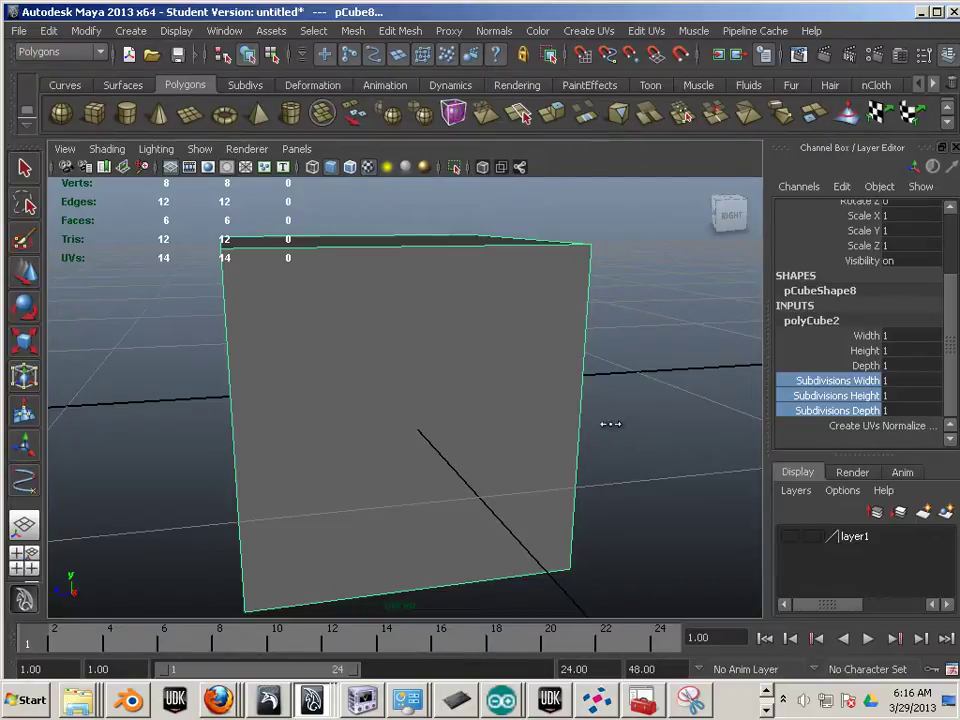
{"action": "middle_click_drag", "start_coordinate": [610, 424], "coordinate": [680, 425]}
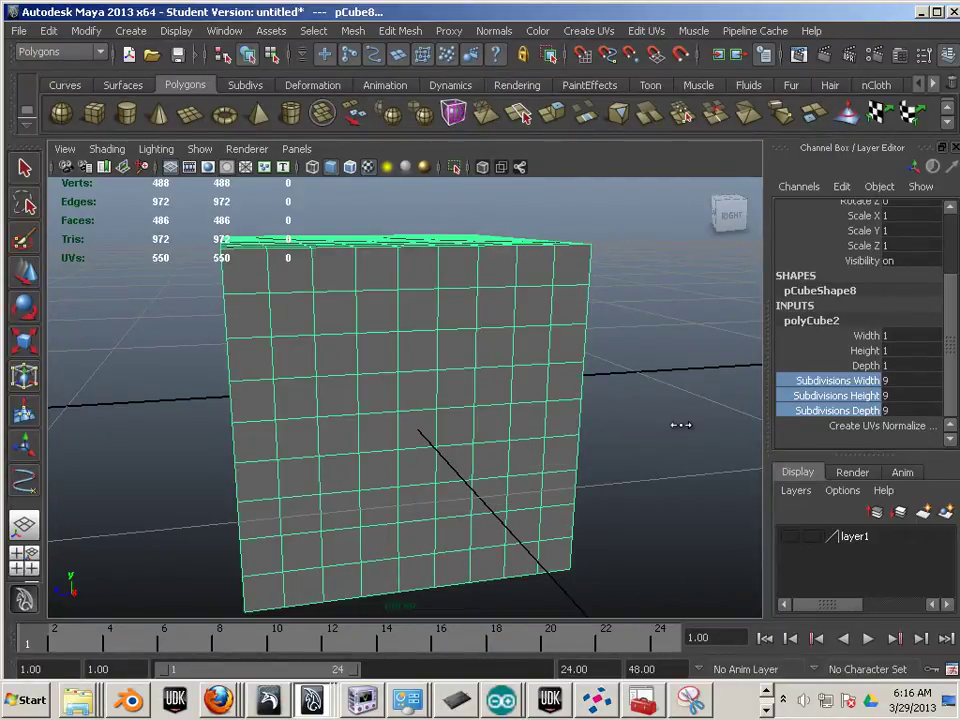
- Deselect the cube, reselect it, and switch it to face selection mode
{"action": "left_click", "coordinate": [647, 334]}
{"action": "left_click_drag", "start_coordinate": [647, 334], "coordinate": [428, 308], "text": "alt"}
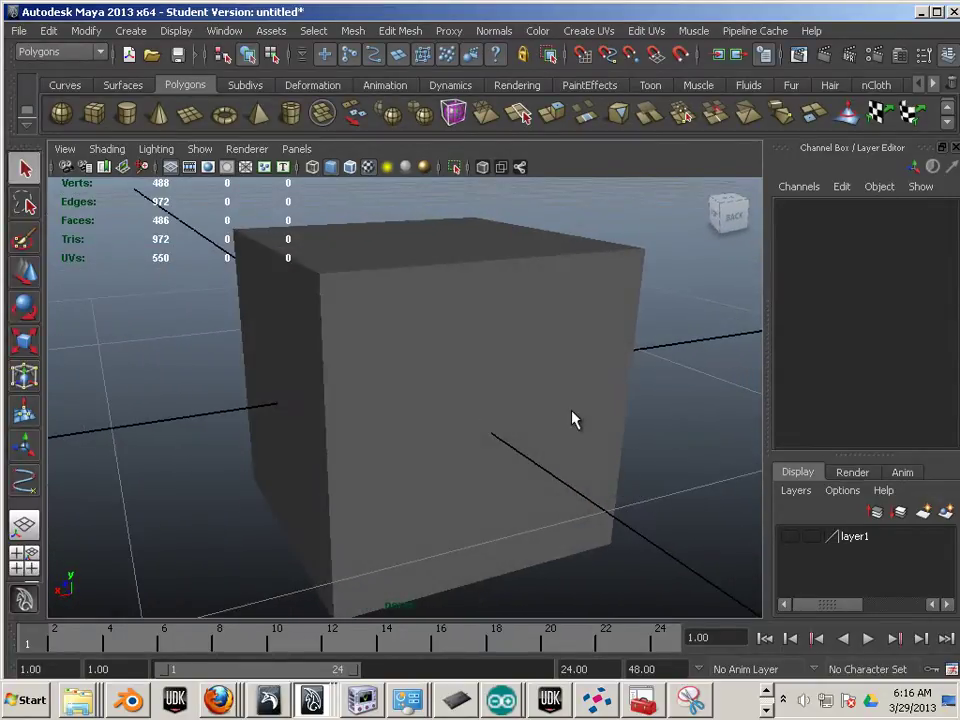
{"action": "left_click", "coordinate": [445, 315]}
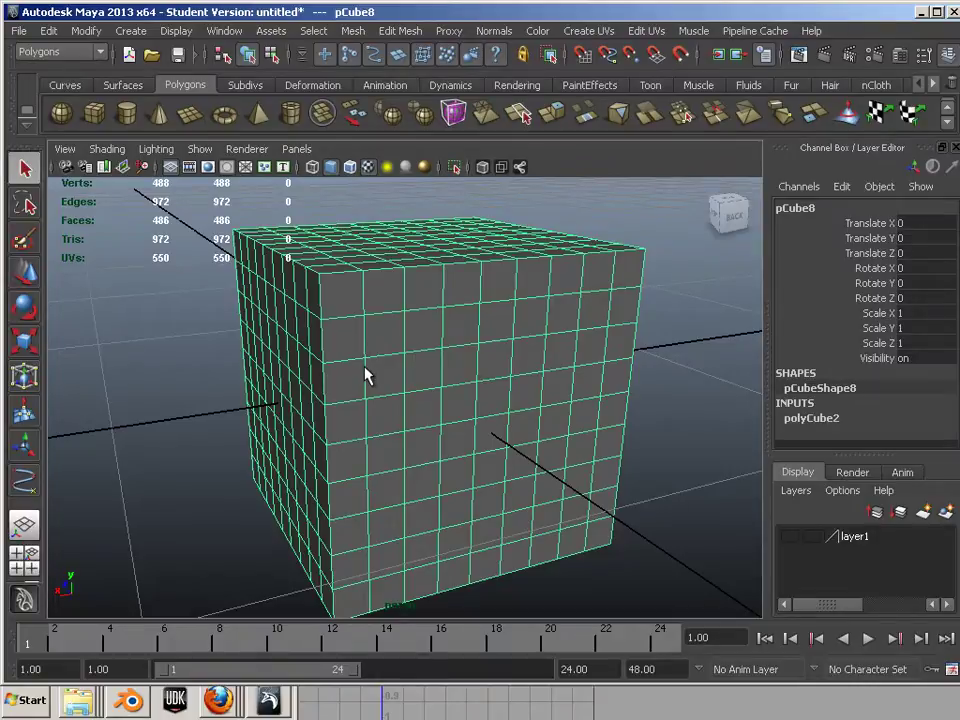
{"action": "key", "text": "F11"}
- Pick faces one by one on the cube's back side to build a block three wide and two high
{"action": "left_click_drag", "start_coordinate": [638, 411], "coordinate": [587, 392], "text": "alt"}
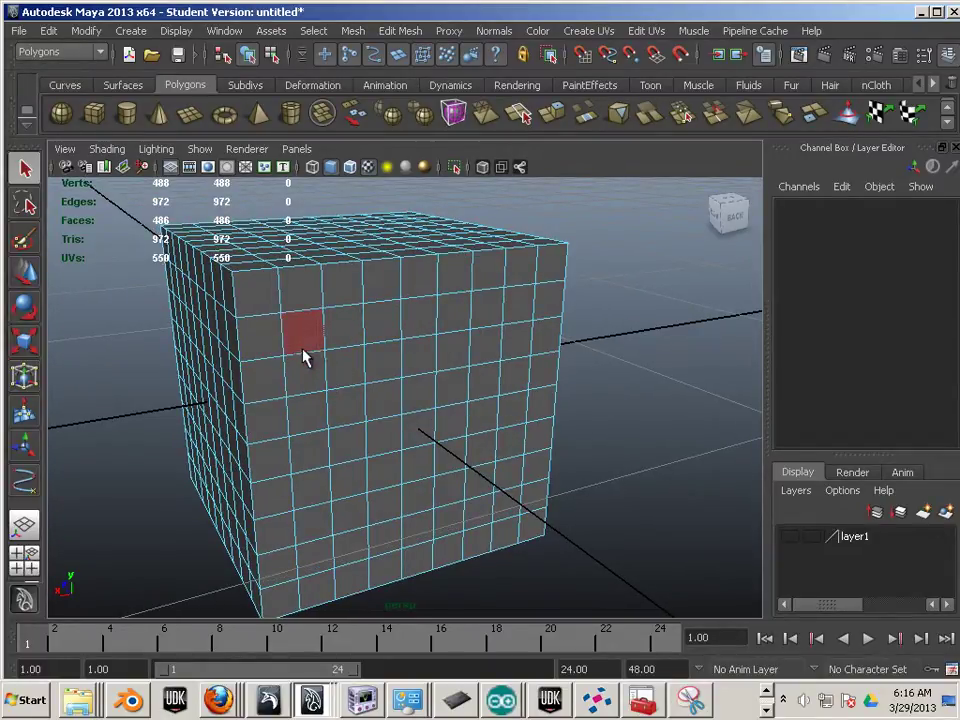
{"action": "right_click_drag", "start_coordinate": [362, 388], "coordinate": [396, 407], "text": "alt"}
{"action": "left_click", "coordinate": [392, 402]}
{"action": "left_click", "coordinate": [424, 399], "text": "shift"}
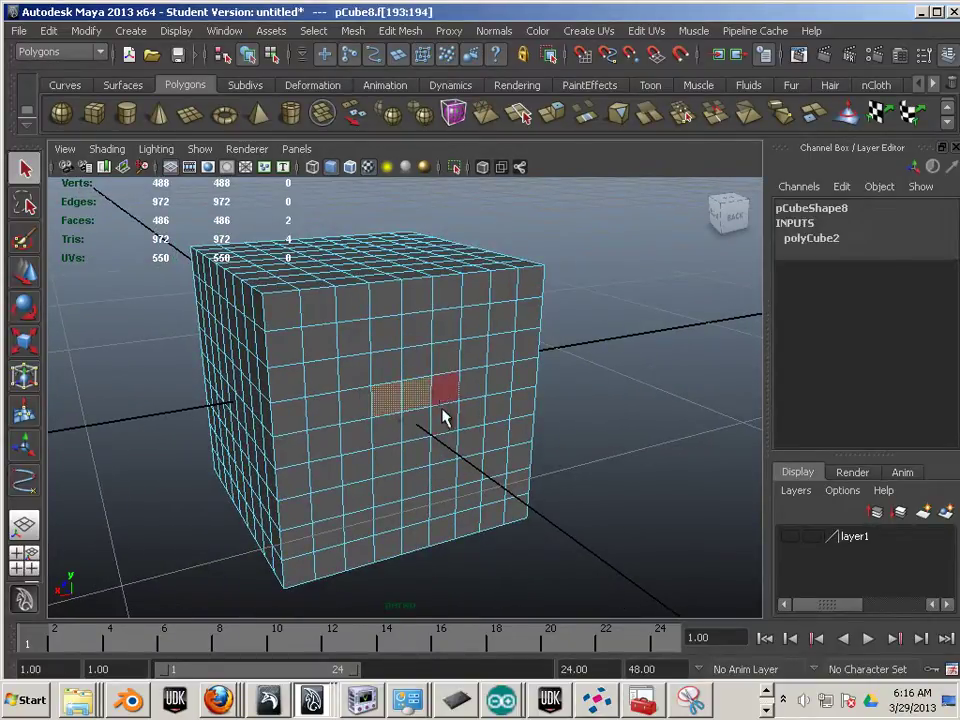
{"action": "left_click", "coordinate": [442, 398], "text": "shift"}
{"action": "left_click", "coordinate": [441, 422], "text": "shift"}
{"action": "left_click", "coordinate": [412, 418], "text": "shift"}
{"action": "left_click", "coordinate": [388, 426], "text": "shift"}
{"action": "left_click", "coordinate": [285, 382], "text": "shift"}
- Add a two-by-two block of faces on the cube's right side to the selection
{"action": "left_click_drag", "start_coordinate": [242, 358], "coordinate": [392, 362], "text": "alt"}
{"action": "right_click_drag", "start_coordinate": [392, 362], "coordinate": [339, 375], "text": "alt"}
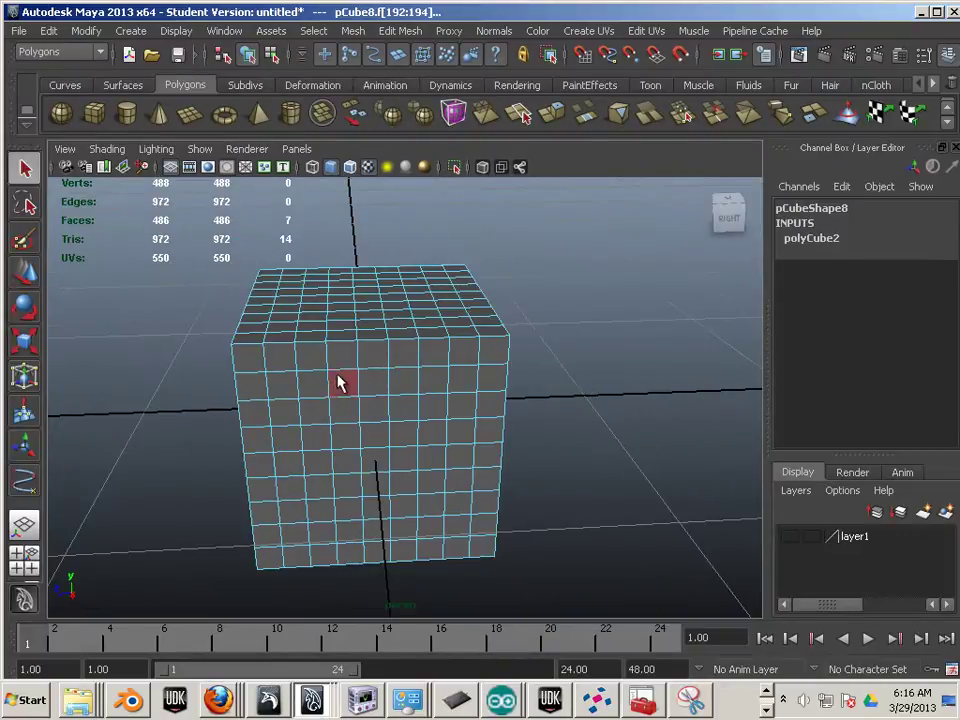
{"action": "left_click", "coordinate": [314, 387], "text": "shift"}
{"action": "left_click", "coordinate": [341, 405], "text": "shift"}
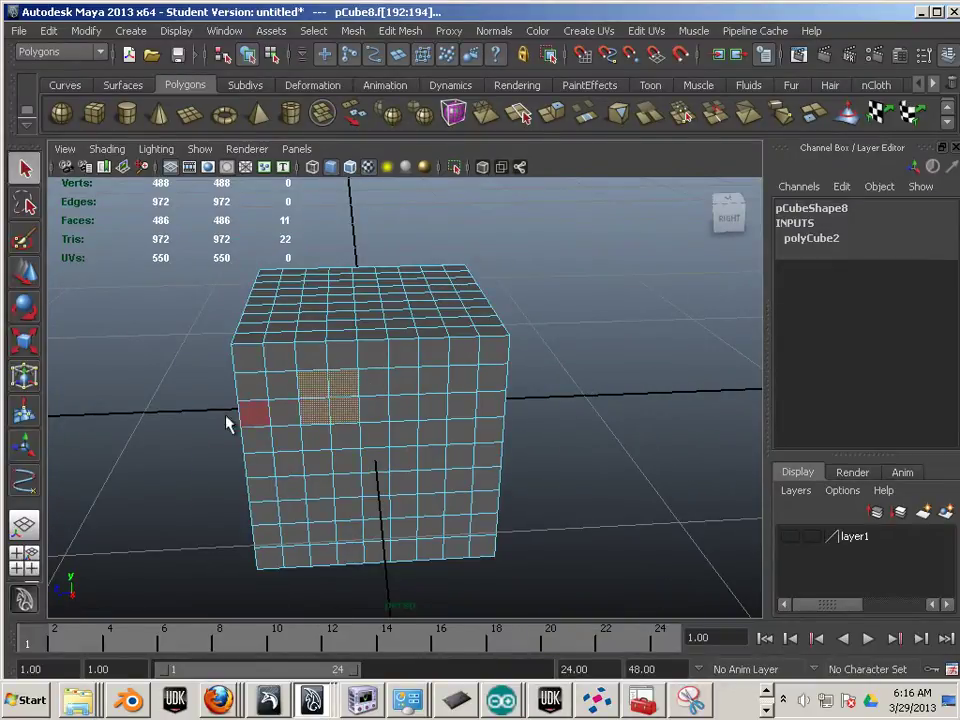
- Add a block of faces three wide and two high on the cube's front side to the selection
{"action": "left_click_drag", "start_coordinate": [225, 422], "coordinate": [369, 399], "text": "alt"}
{"action": "left_click", "coordinate": [362, 393], "text": "shift"}
{"action": "left_click", "coordinate": [383, 391], "text": "shift"}
{"action": "left_click", "coordinate": [411, 391], "text": "shift"}
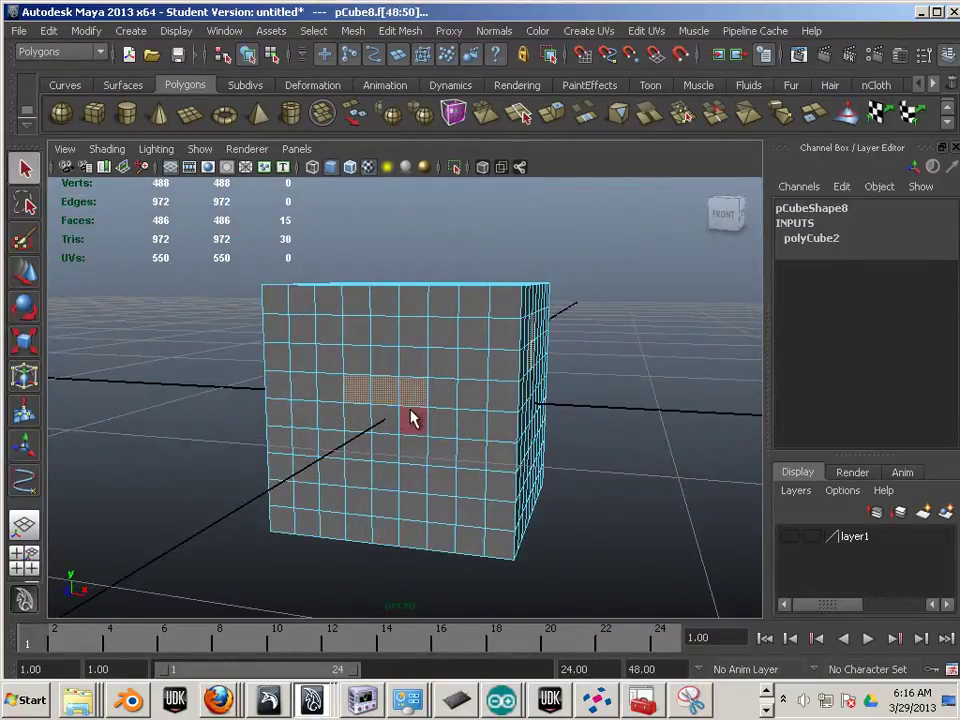
{"action": "left_click", "coordinate": [411, 418], "text": "shift"}
{"action": "left_click", "coordinate": [384, 419], "text": "shift"}
{"action": "left_click", "coordinate": [362, 418], "text": "shift"}
- Add a face on the lower part of the cube's left side to the selection
{"action": "left_click_drag", "start_coordinate": [206, 390], "coordinate": [418, 410], "text": "alt"}
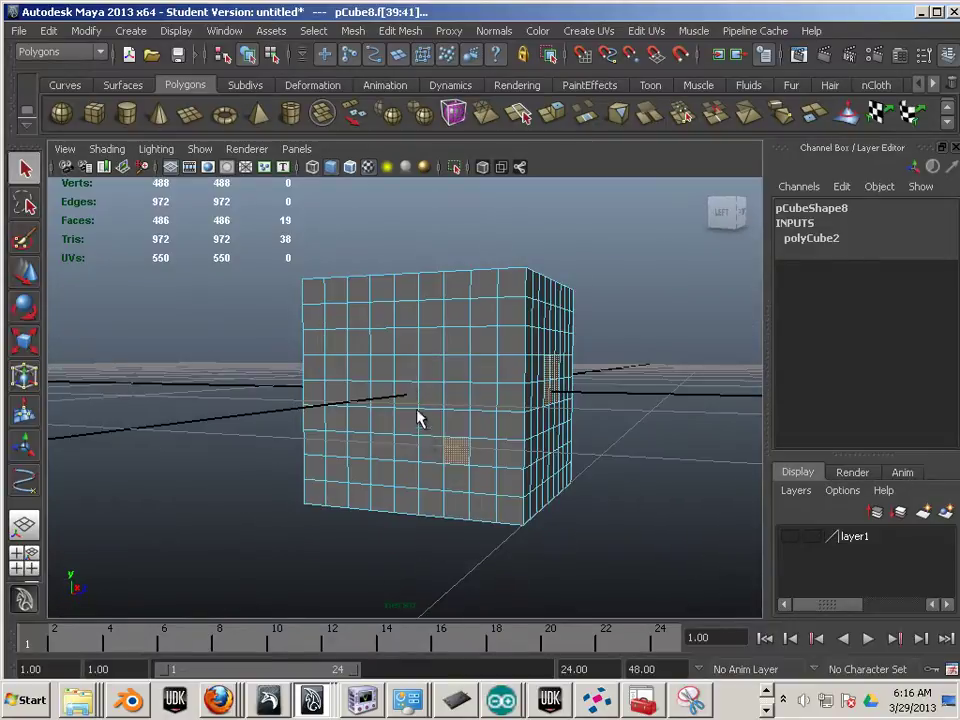
{"action": "left_click", "coordinate": [459, 476], "text": "shift"}
{"action": "left_click_drag", "start_coordinate": [335, 440], "coordinate": [575, 450], "text": "alt"}
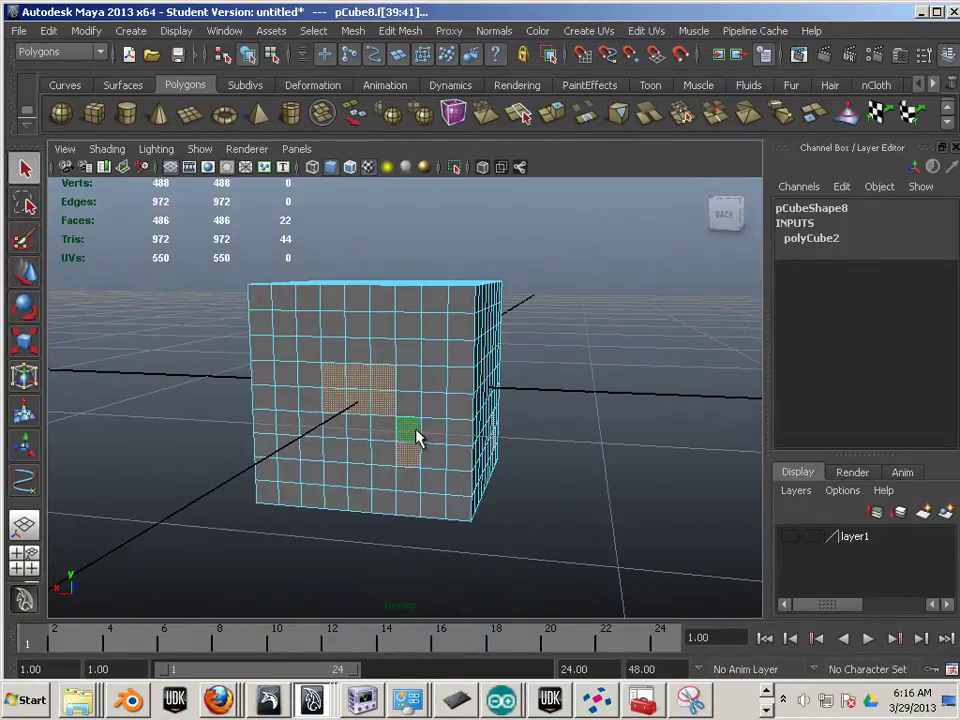
- Deselect the two extra faces beside the block on the cube's back side and clear the whole selection
{"action": "left_click", "coordinate": [416, 438], "text": "ctrl"}
{"action": "left_click", "coordinate": [411, 456], "text": "ctrl"}
{"action": "left_click_drag", "start_coordinate": [411, 456], "coordinate": [564, 394], "text": "alt"}
{"action": "left_click", "coordinate": [564, 394]}
{"action": "scroll", "coordinate": [324, 349], "scroll_direction": "up", "scroll_amount": 1}
{"action": "mouse_move", "coordinate": [326, 342]}
{"action": "left_mouse_down", "text": "alt"}
{"action": "mouse_move", "coordinate": [335, 340]}
{"action": "mouse_move", "coordinate": [326, 342]}
{"action": "left_mouse_up", "text": "alt"}
{"action": "scroll", "coordinate": [404, 362], "scroll_direction": "up", "scroll_amount": 2}
{"action": "middle_click_drag", "start_coordinate": [493, 367], "coordinate": [525, 376], "text": "alt"}
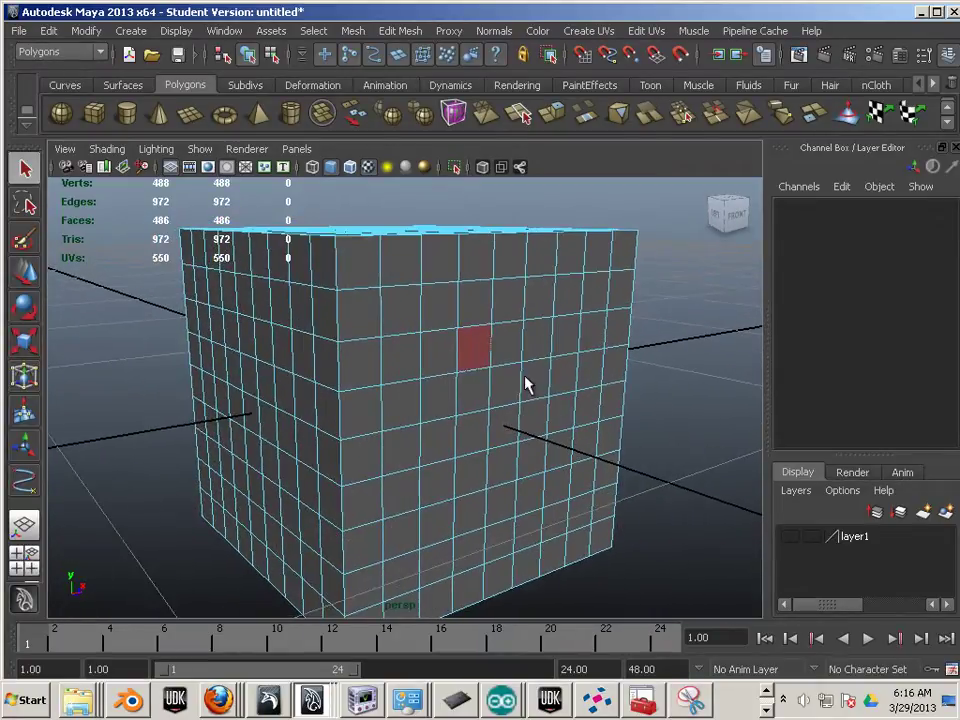
{"action": "right_click_drag", "start_coordinate": [527, 385], "coordinate": [446, 364], "text": "alt"}
{"action": "middle_click_drag", "start_coordinate": [446, 364], "coordinate": [417, 357], "text": "alt"}
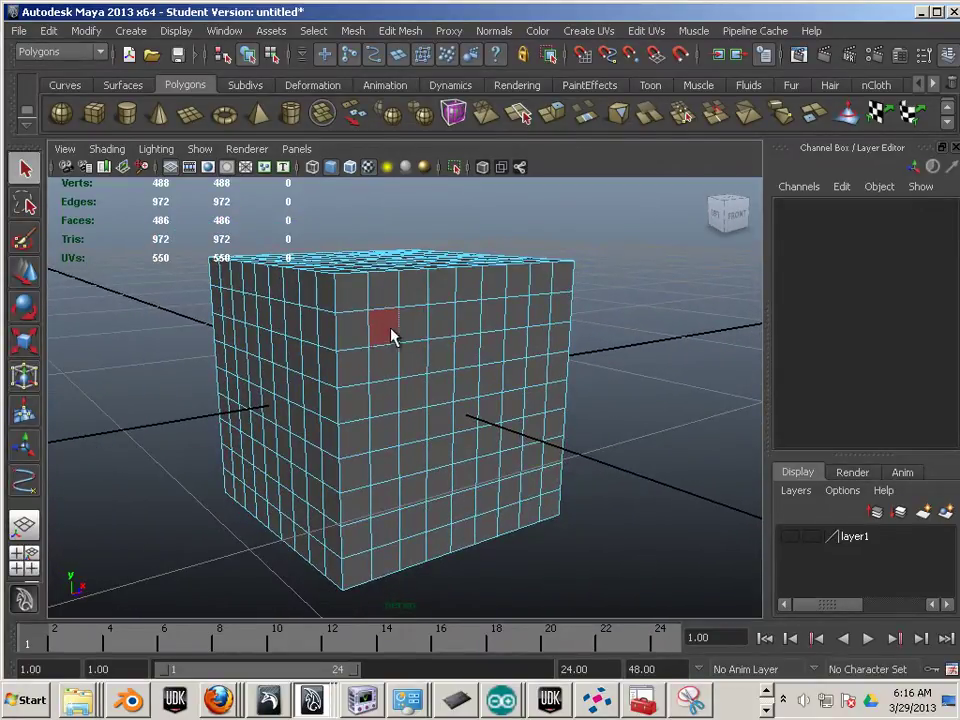
{"action": "left_click_drag", "start_coordinate": [336, 390], "coordinate": [458, 405], "text": "alt"}
{"action": "middle_click_drag", "start_coordinate": [542, 400], "coordinate": [485, 405], "text": "alt"}
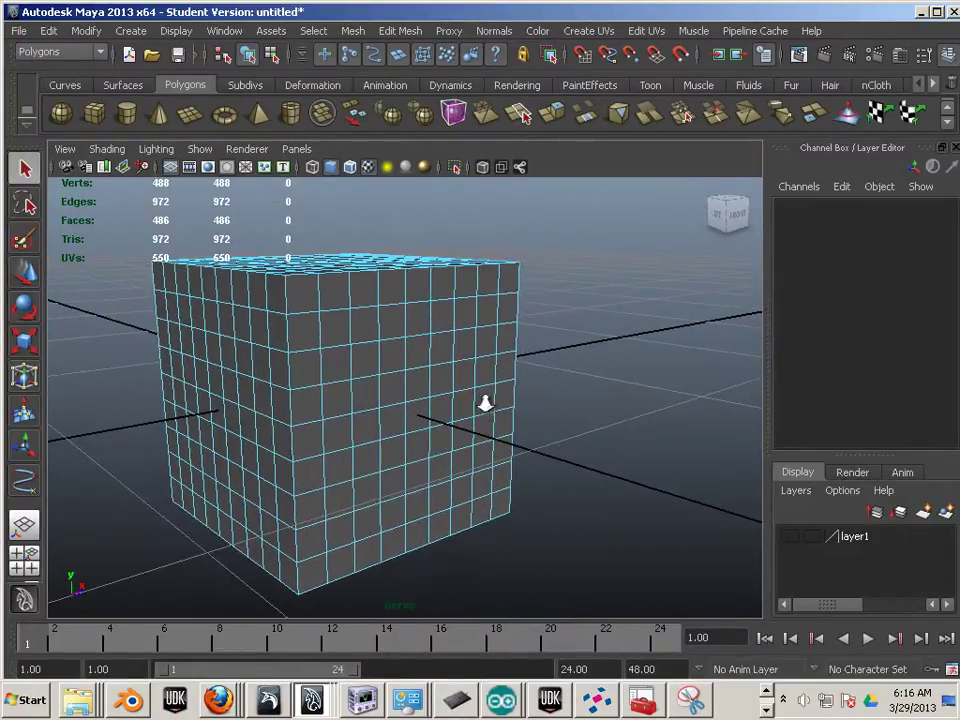
{"action": "right_click_drag", "start_coordinate": [485, 405], "coordinate": [532, 433], "text": "alt"}
- Select a row of seven faces on the cube's front side, one face in from the top and side edges
{"action": "left_click", "coordinate": [326, 308]}
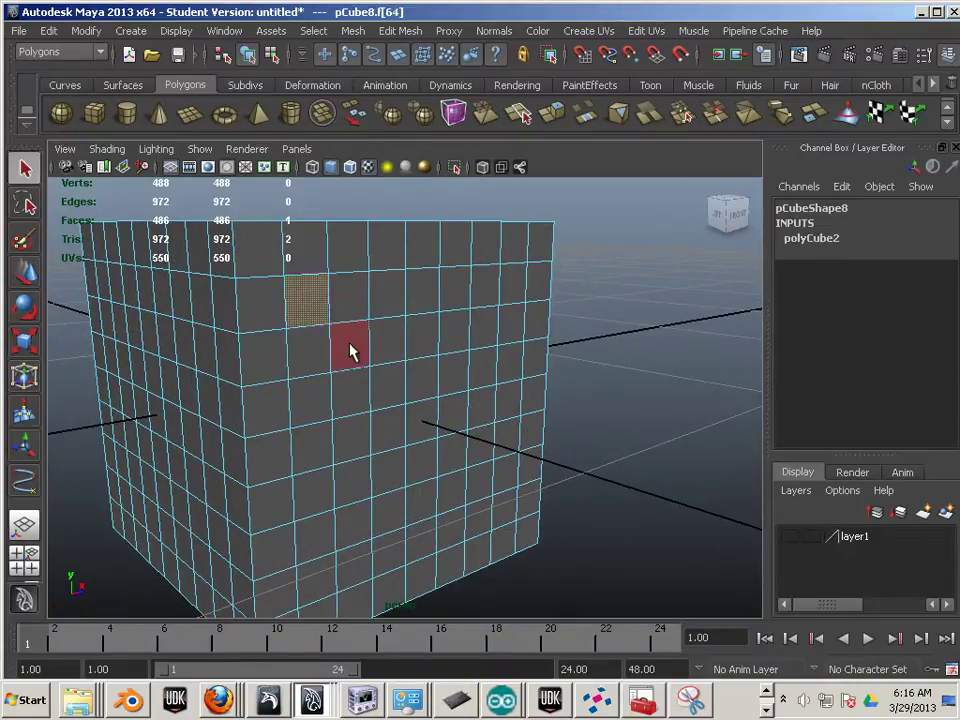
{"action": "left_click_drag", "start_coordinate": [546, 364], "coordinate": [520, 355], "text": "alt"}
{"action": "left_click", "coordinate": [330, 316], "text": "shift"}
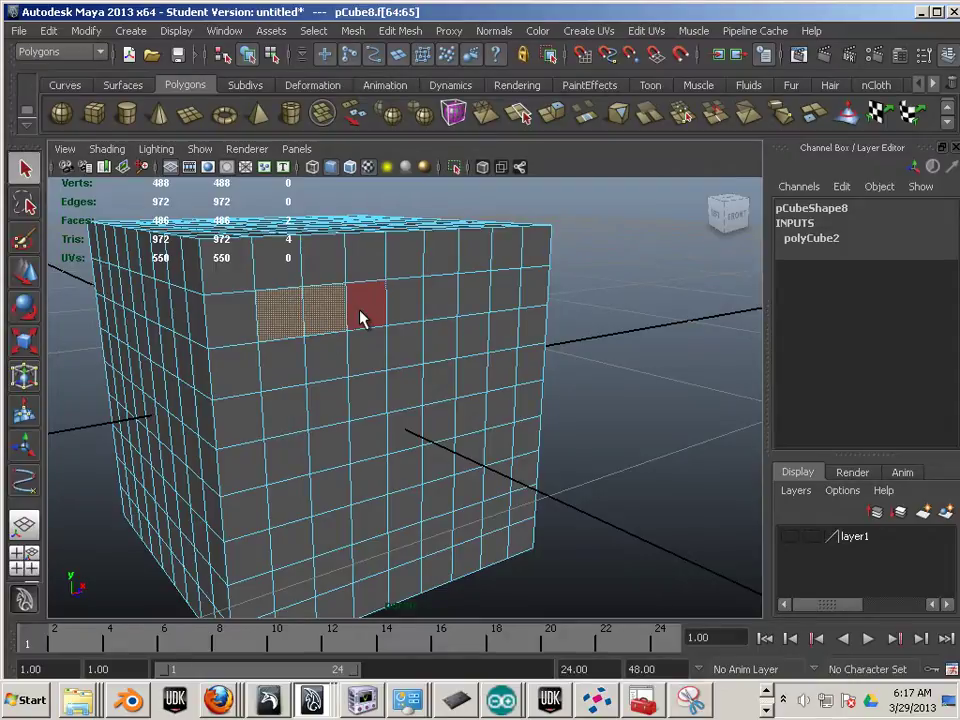
{"action": "left_click", "coordinate": [368, 316], "text": "shift"}
{"action": "left_click", "coordinate": [406, 316], "text": "shift"}
{"action": "left_click", "coordinate": [440, 312], "text": "shift"}
{"action": "left_click", "coordinate": [476, 306], "text": "shift"}
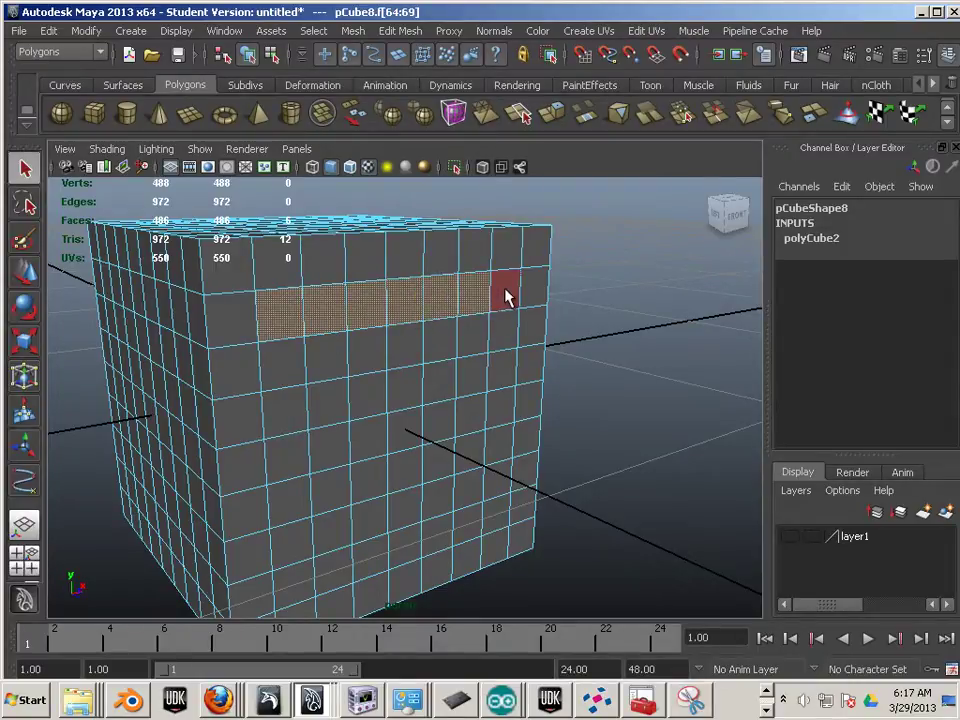
{"action": "left_click", "coordinate": [508, 296], "text": "shift"}
- Extend the selection down the front side's right column, stopping one face above the cube's bottom edge
{"action": "left_click", "coordinate": [508, 328], "text": "shift"}
{"action": "left_click", "coordinate": [508, 378], "text": "shift"}
{"action": "left_click", "coordinate": [506, 407], "text": "shift"}
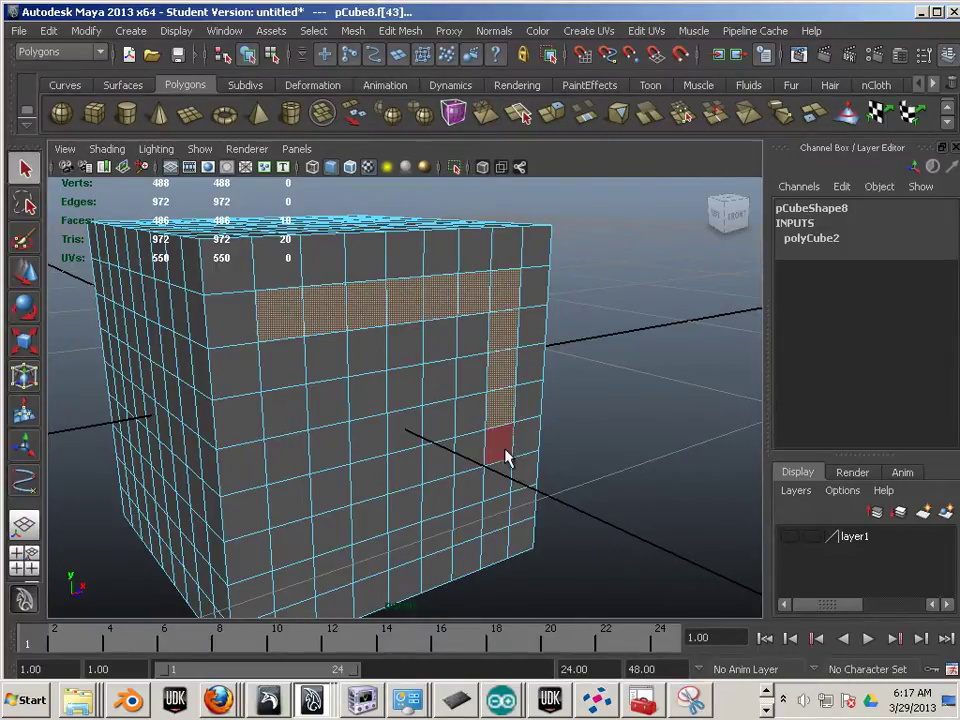
{"action": "left_click", "coordinate": [506, 454], "text": "shift"}
{"action": "left_click", "coordinate": [508, 484], "text": "shift"}
{"action": "left_click", "coordinate": [497, 512], "text": "shift"}
- Continue the selection along the front side's second row from the bottom, stopping one face short of the left edge
{"action": "left_click", "coordinate": [460, 516], "text": "shift"}
{"action": "left_click", "coordinate": [430, 525], "text": "shift"}
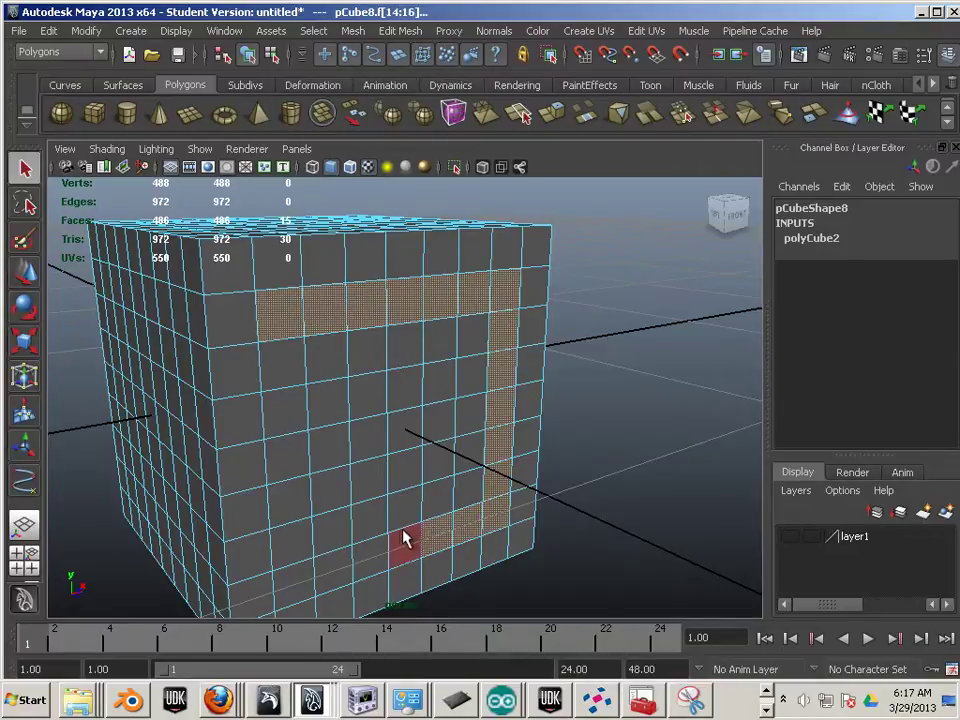
{"action": "left_click", "coordinate": [395, 538], "text": "shift"}
{"action": "left_click", "coordinate": [344, 558], "text": "shift"}
{"action": "left_click", "coordinate": [292, 577], "text": "shift"}
- Add the faces of the front side's second column from the left to close the ring of selected faces
{"action": "left_click", "coordinate": [290, 543], "text": "shift"}
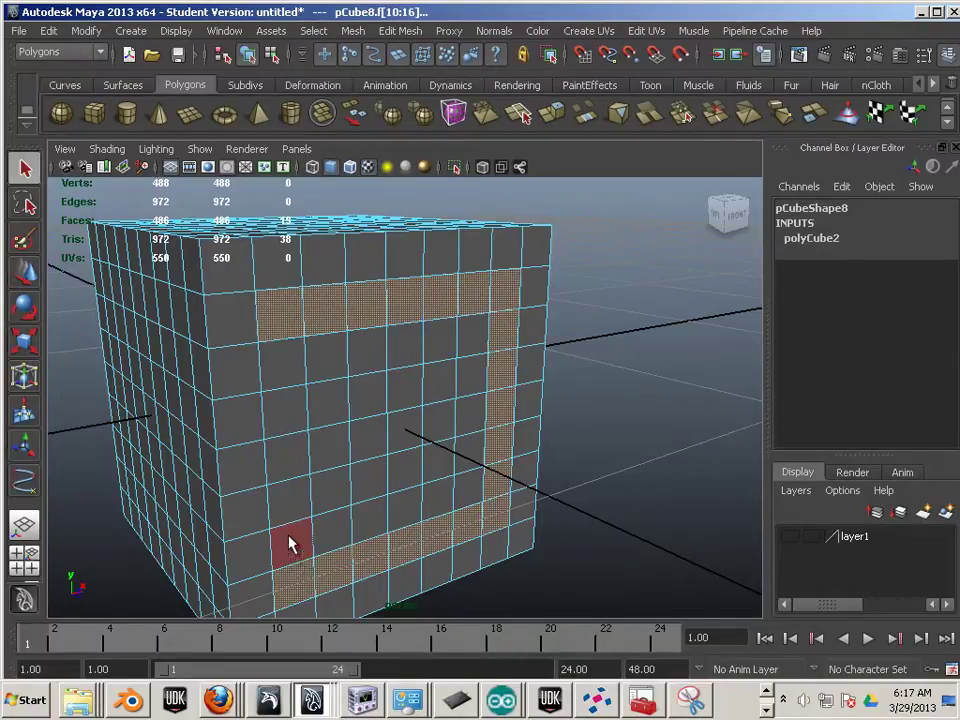
{"action": "left_click", "coordinate": [281, 462], "text": "shift"}
{"action": "left_click", "coordinate": [274, 410], "text": "shift"}
{"action": "left_click", "coordinate": [278, 372], "text": "shift"}
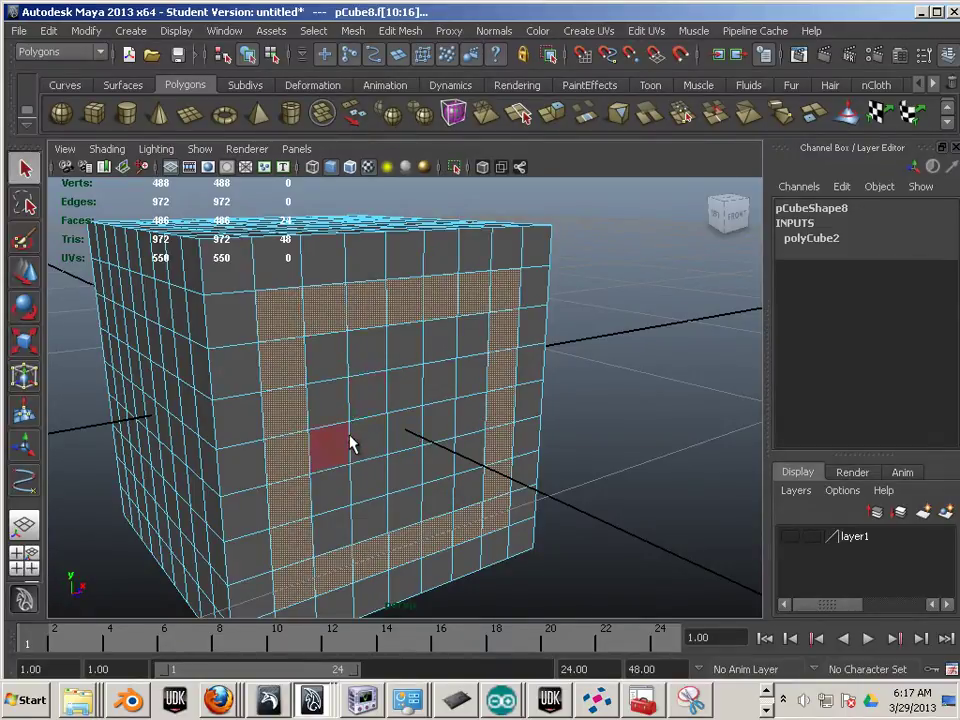
- Add all faces inside the ring on the front side to the selection with one marquee
{"action": "mouse_move", "coordinate": [551, 489]}
{"action": "left_mouse_down", "text": "alt"}
{"action": "mouse_move", "coordinate": [555, 480]}
{"action": "mouse_move", "coordinate": [544, 484]}
{"action": "left_mouse_up", "text": "alt"}
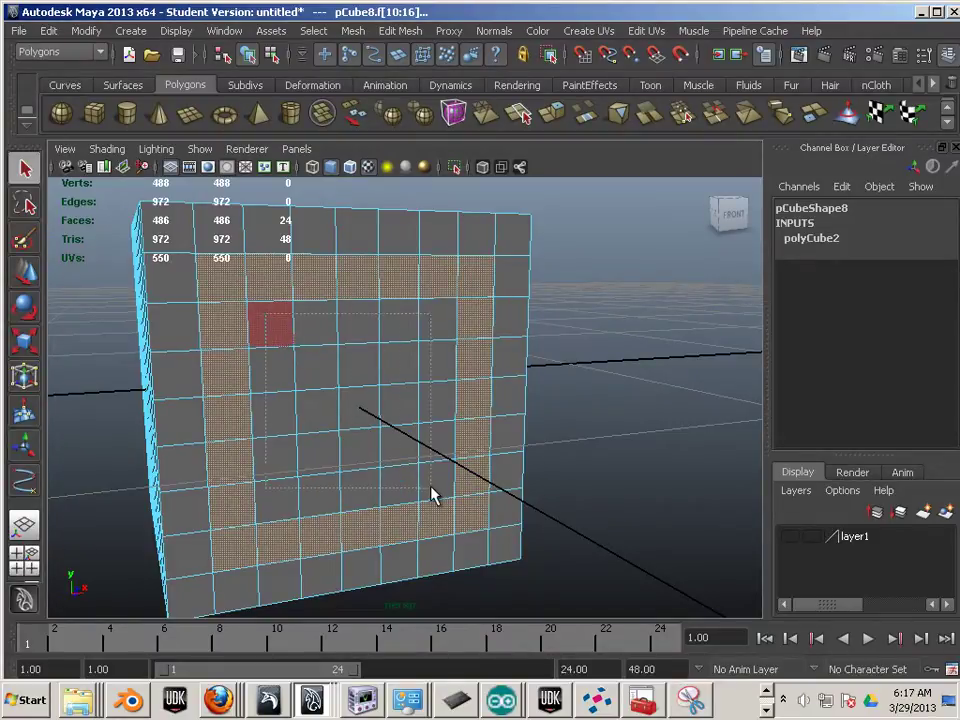
{"action": "left_click_drag", "start_coordinate": [433, 492], "coordinate": [432, 492], "text": "shift"}
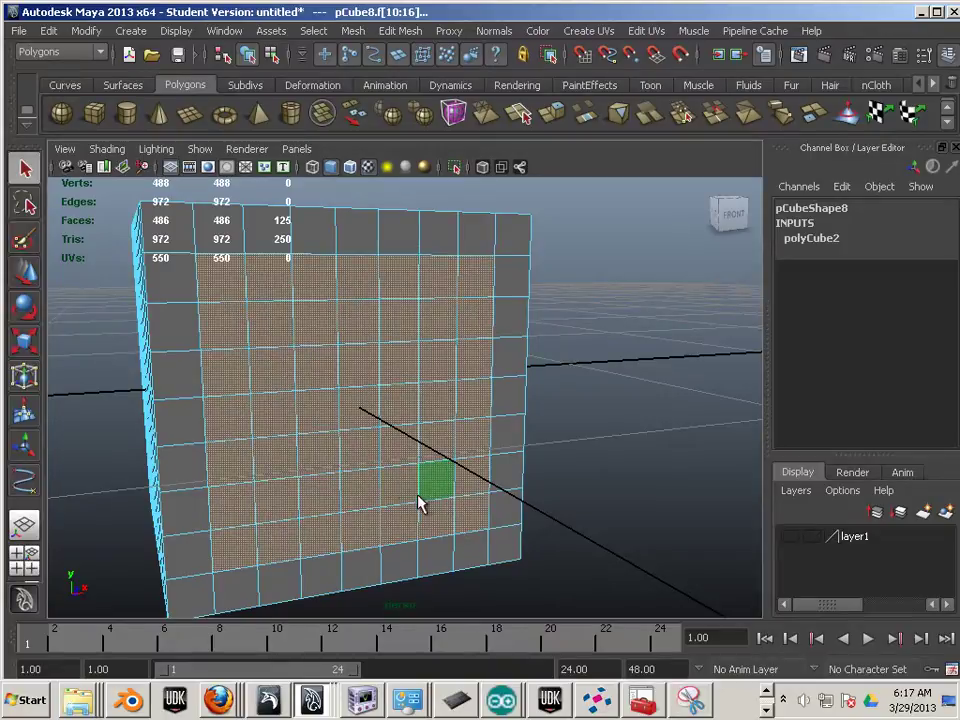
{"action": "left_click_drag", "start_coordinate": [420, 501], "coordinate": [338, 472], "text": "alt"}
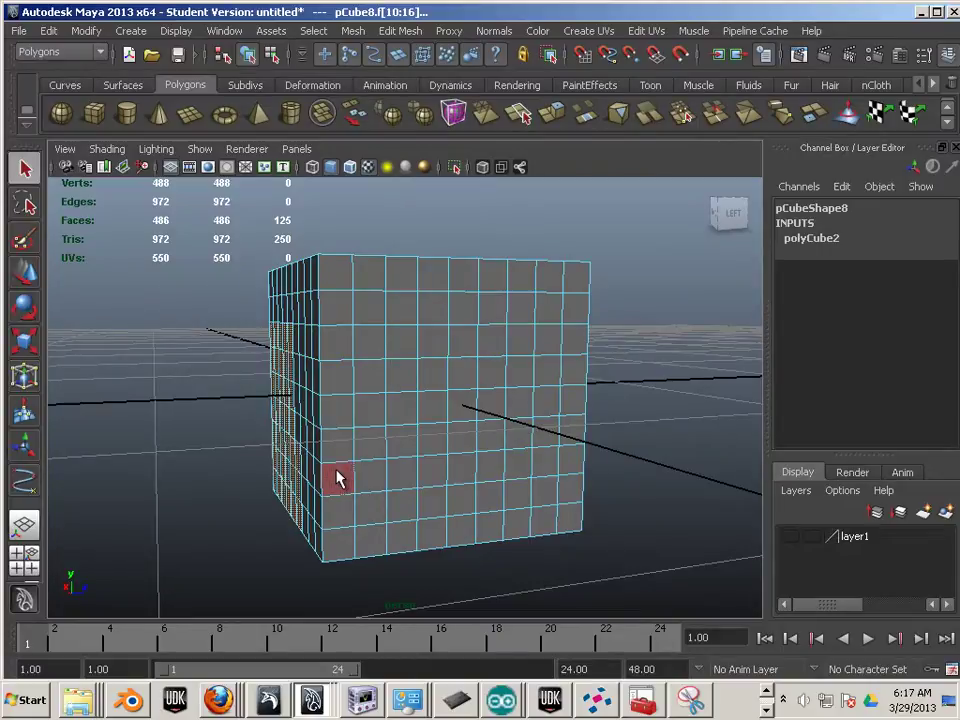
- Switch to wireframe display and deselect the faces caught behind the front side with a marquee
{"action": "key", "text": "4"}
{"action": "left_click_drag", "start_coordinate": [440, 472], "coordinate": [280, 410], "text": "alt"}
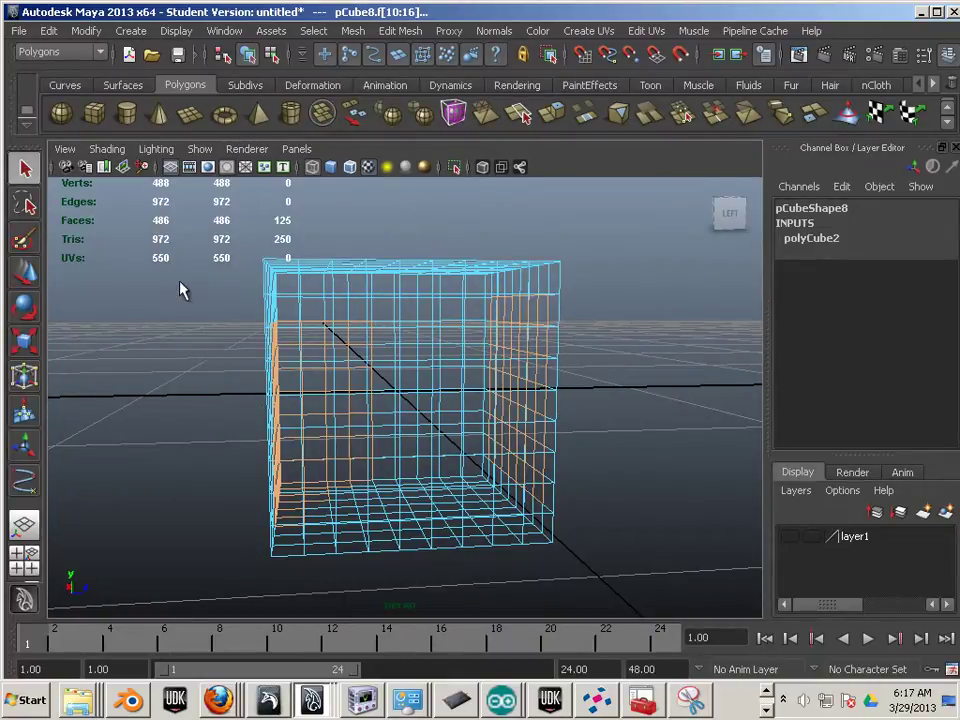
{"action": "left_click_drag", "start_coordinate": [190, 343], "coordinate": [415, 595], "text": "ctrl"}
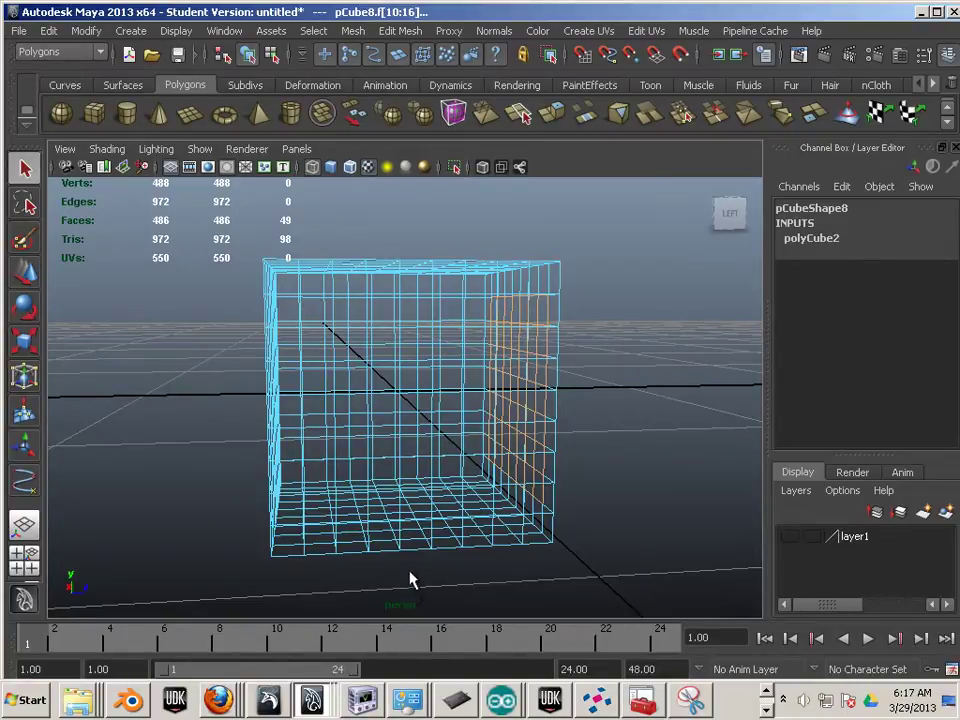
{"action": "left_click_drag", "start_coordinate": [583, 549], "coordinate": [375, 542], "text": "alt"}
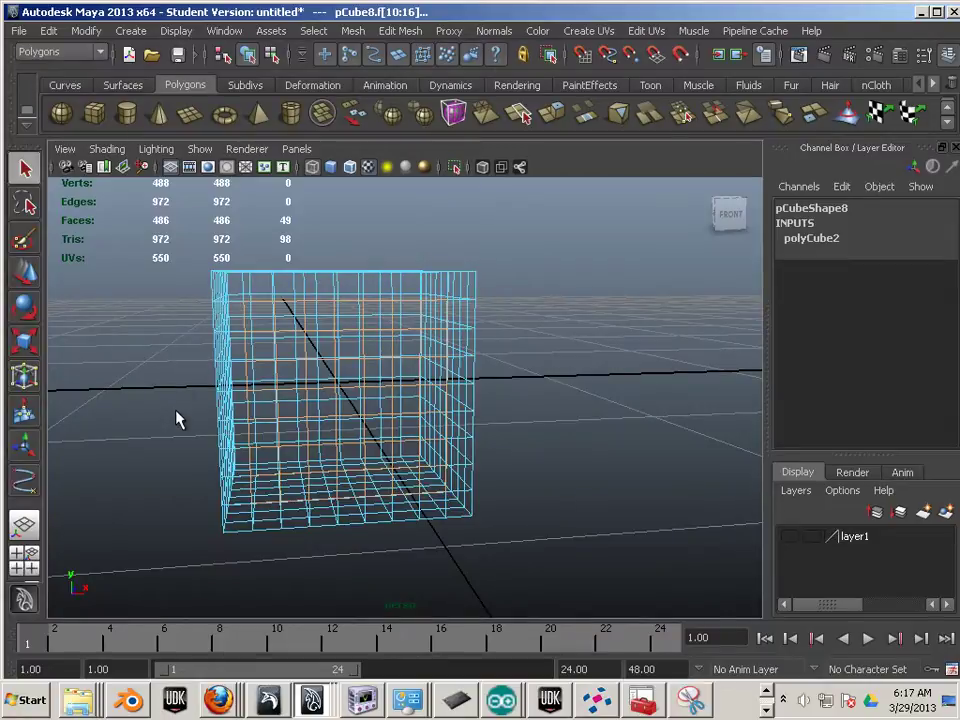
{"action": "left_click_drag", "start_coordinate": [176, 418], "coordinate": [409, 332], "text": "alt"}
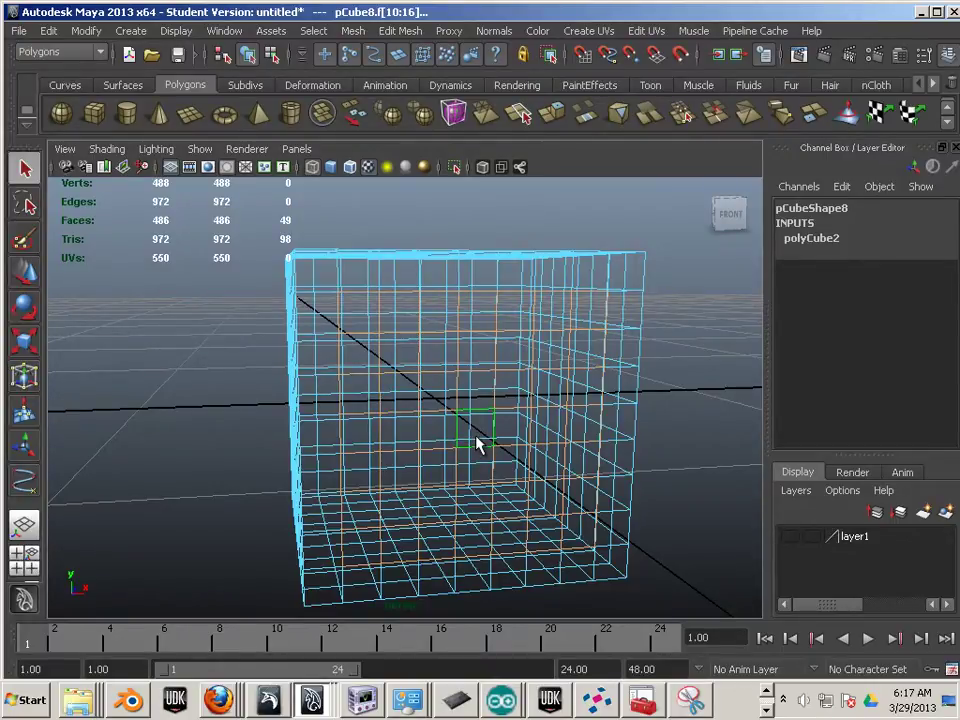
- Return to shaded display and face the cube's front side with its selected seven-by-seven block
{"action": "key", "text": "5"}
{"action": "mouse_move", "coordinate": [580, 490]}
{"action": "right_mouse_down", "text": "alt"}
{"action": "mouse_move", "coordinate": [661, 494]}
{"action": "mouse_move", "coordinate": [607, 487]}
{"action": "right_mouse_up", "text": "alt"}
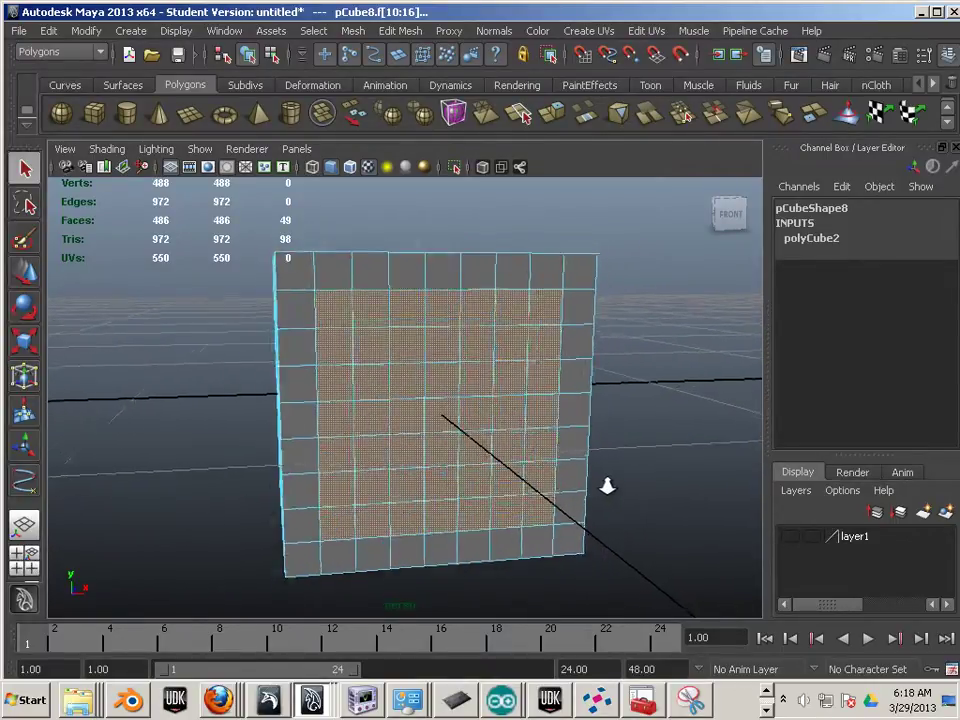
{"action": "left_click_drag", "start_coordinate": [607, 487], "coordinate": [494, 489], "text": "alt"}
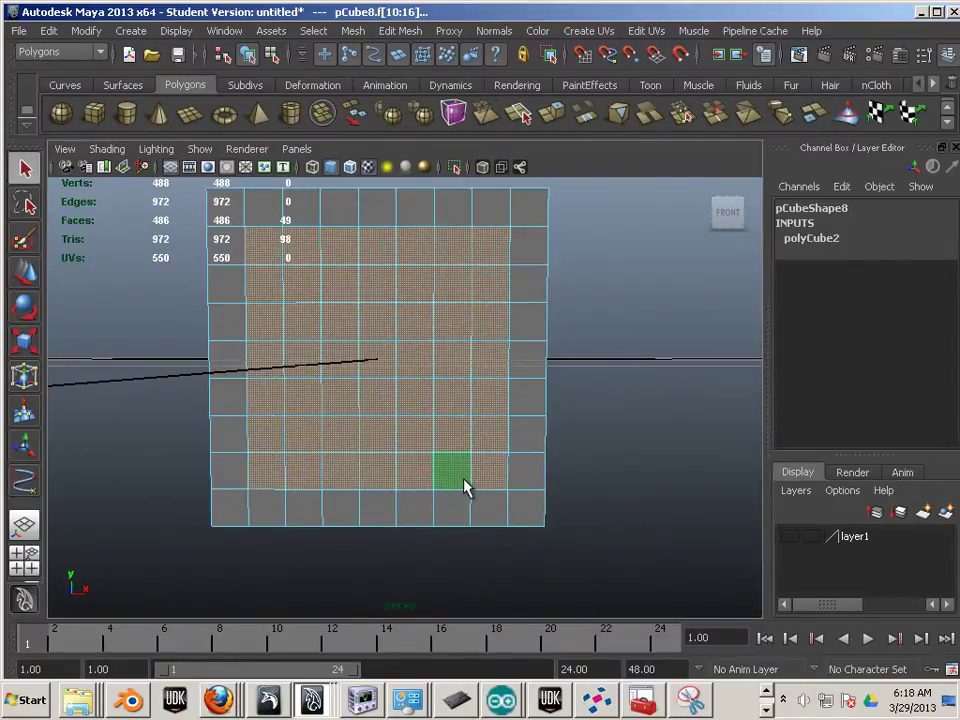
- Replace the selection with the front side's centre face, and marquee-select the three-by-three block of faces around it
{"action": "left_click", "coordinate": [578, 498]}
{"action": "left_click", "coordinate": [381, 360]}
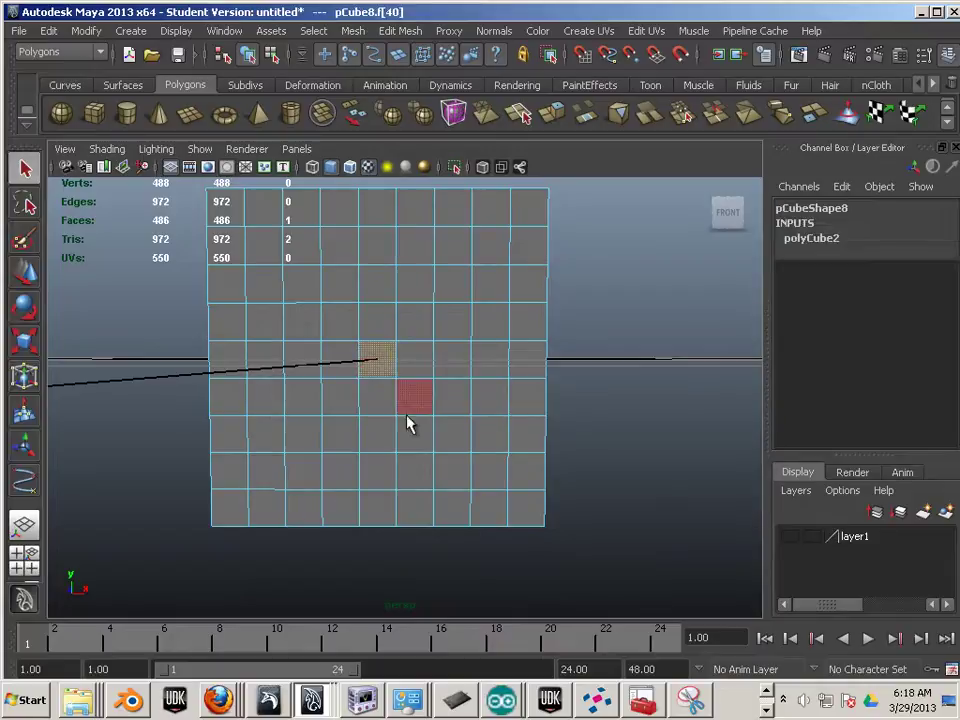
{"action": "mouse_move", "coordinate": [450, 433]}
{"action": "left_mouse_down", "text": "alt"}
{"action": "mouse_move", "coordinate": [489, 446]}
{"action": "mouse_move", "coordinate": [450, 448]}
{"action": "mouse_move", "coordinate": [455, 441]}
{"action": "mouse_move", "coordinate": [433, 422]}
{"action": "left_mouse_up", "text": "alt"}
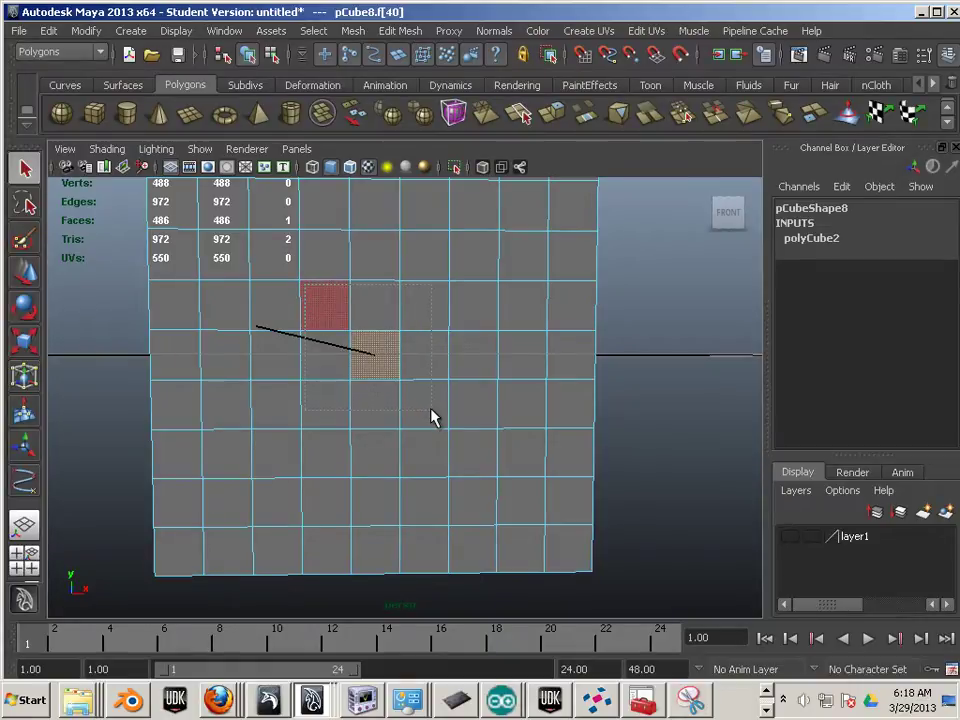
{"action": "left_click_drag", "start_coordinate": [433, 418], "coordinate": [446, 422]}
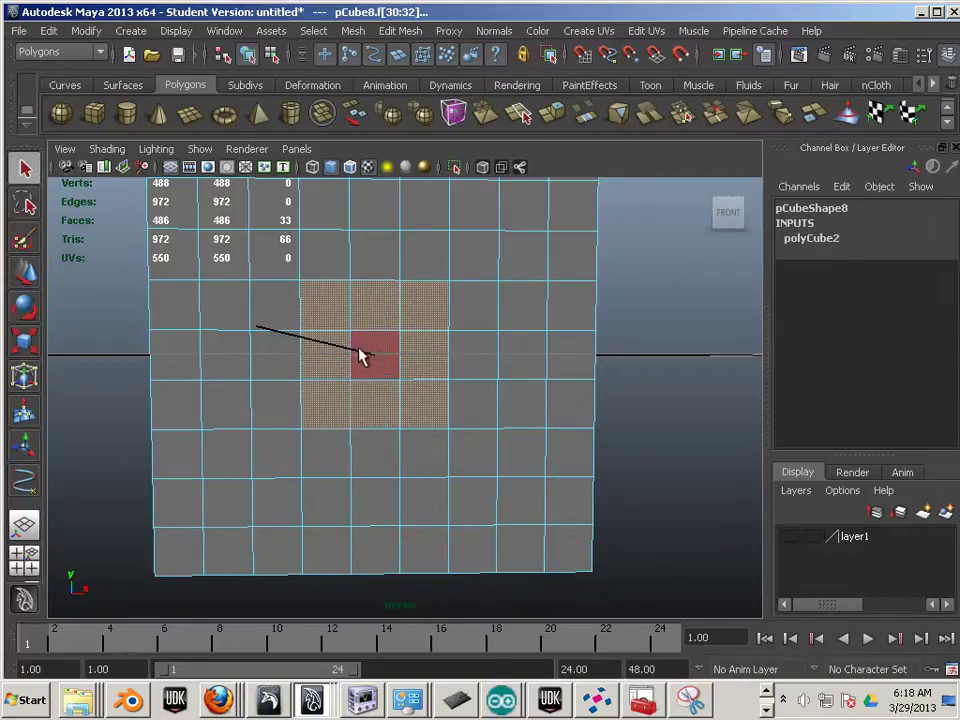
- Reselect the front side's centre face and grow the selection with marquees to five-by-five and seven-by-seven blocks
{"action": "left_click", "coordinate": [378, 368]}
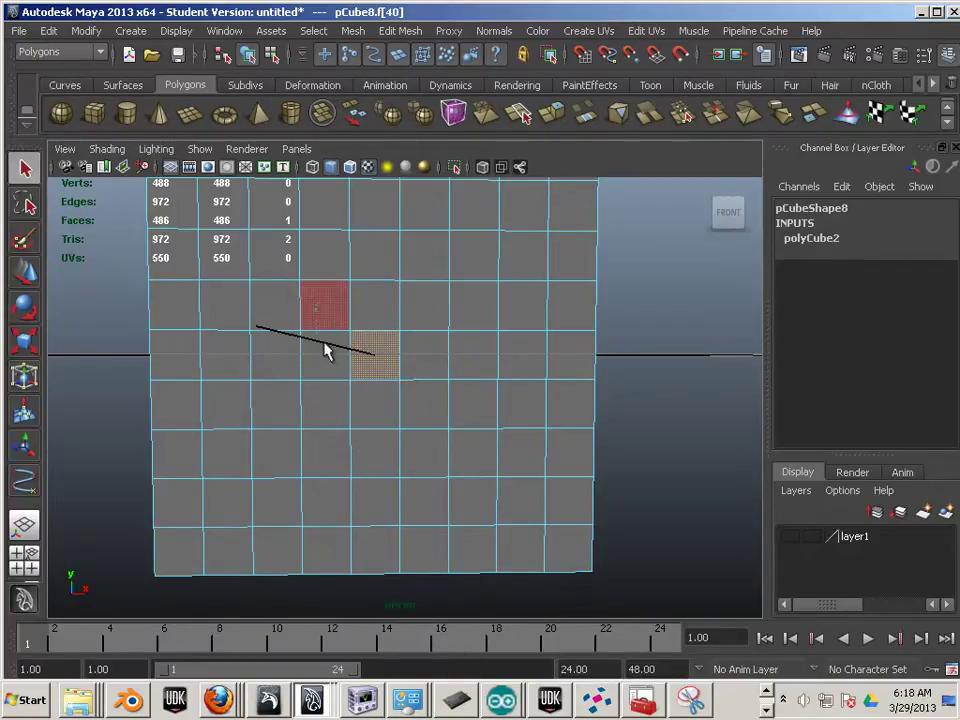
{"action": "left_click_drag", "start_coordinate": [430, 419], "coordinate": [488, 458]}
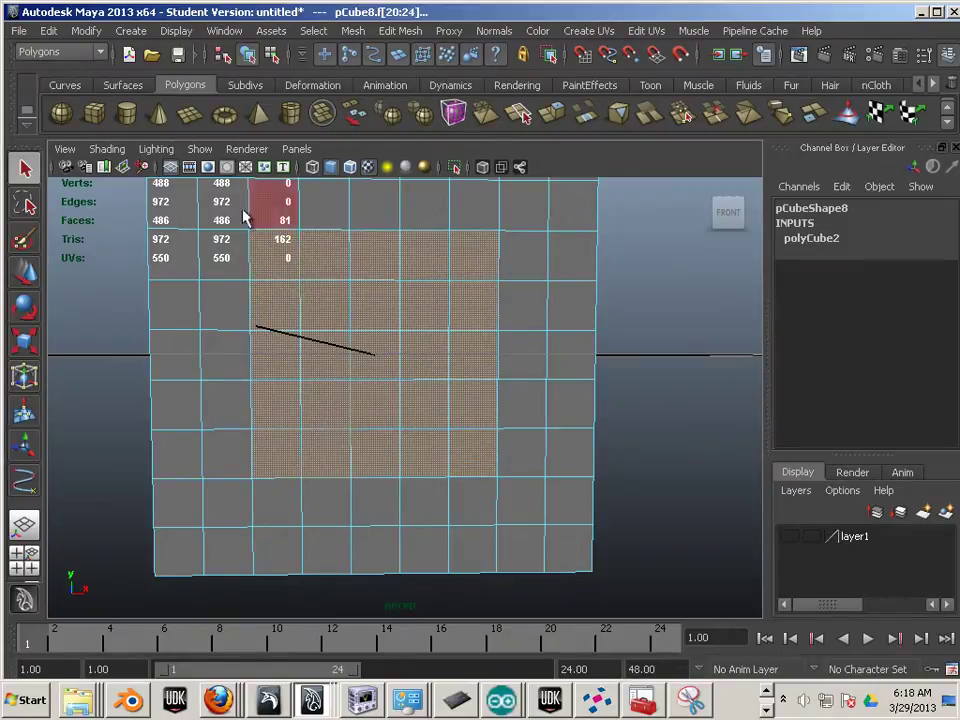
{"action": "left_click_drag", "start_coordinate": [230, 194], "coordinate": [508, 517]}
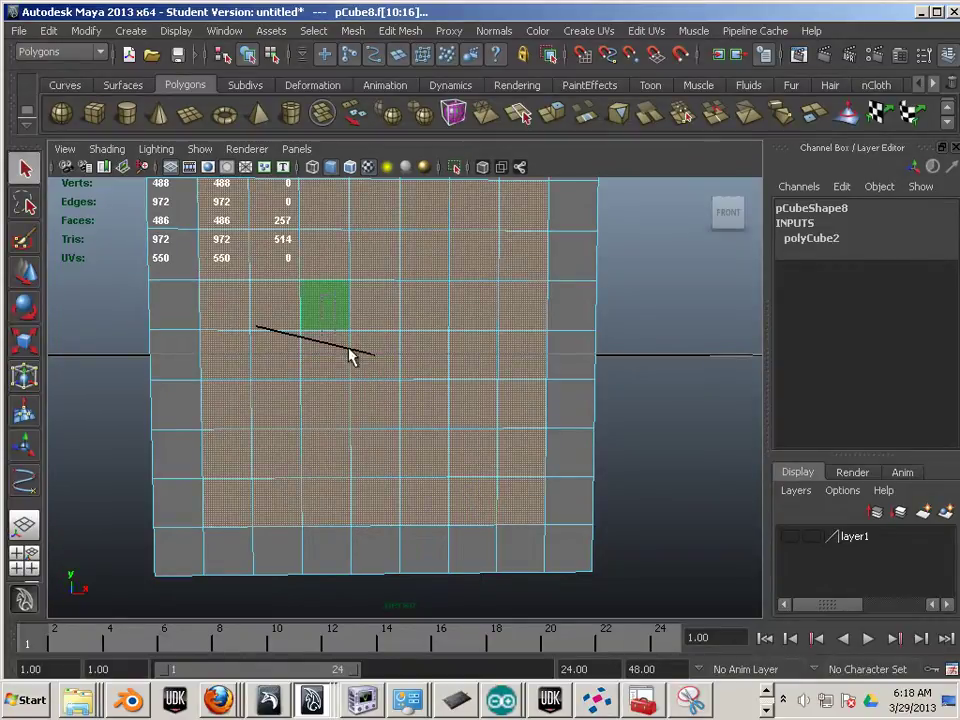
- Deselect the inner five-by-five block on the front side with marquees and add its central three-by-three faces back
{"action": "left_click_drag", "start_coordinate": [427, 409], "coordinate": [437, 418], "text": "ctrl"}
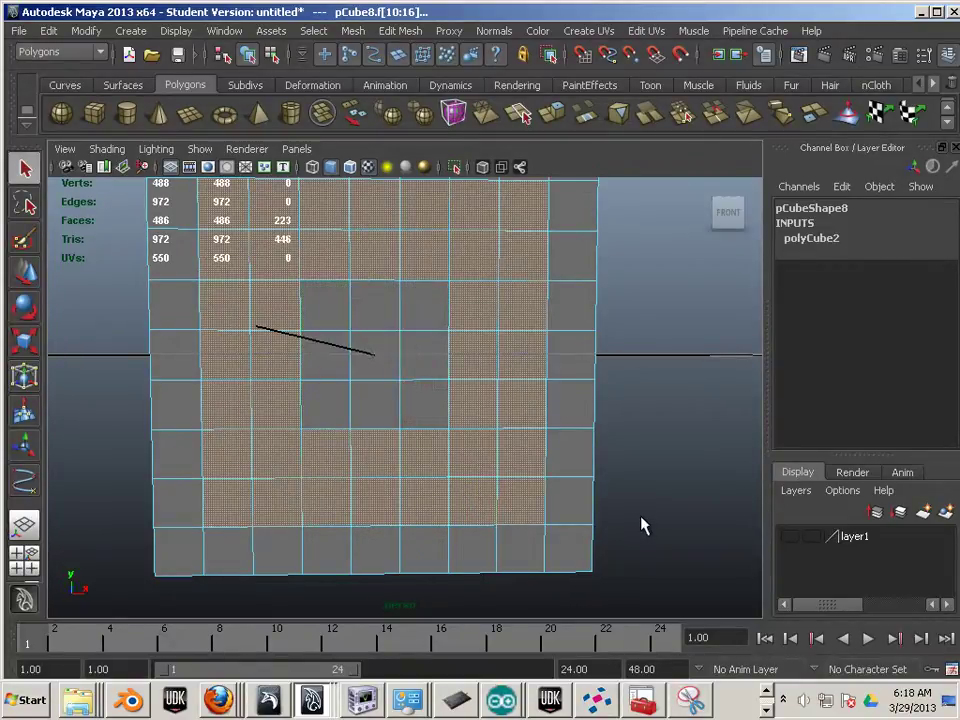
{"action": "left_click_drag", "start_coordinate": [274, 253], "coordinate": [489, 471]}
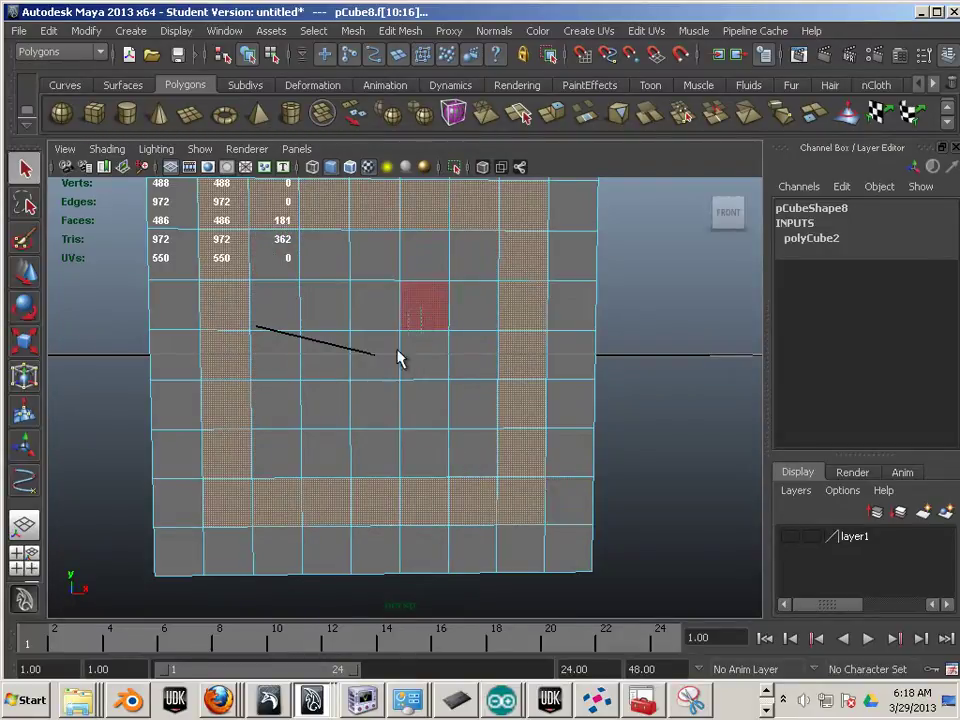
{"action": "left_click_drag", "start_coordinate": [341, 401], "coordinate": [336, 404], "text": "shift"}
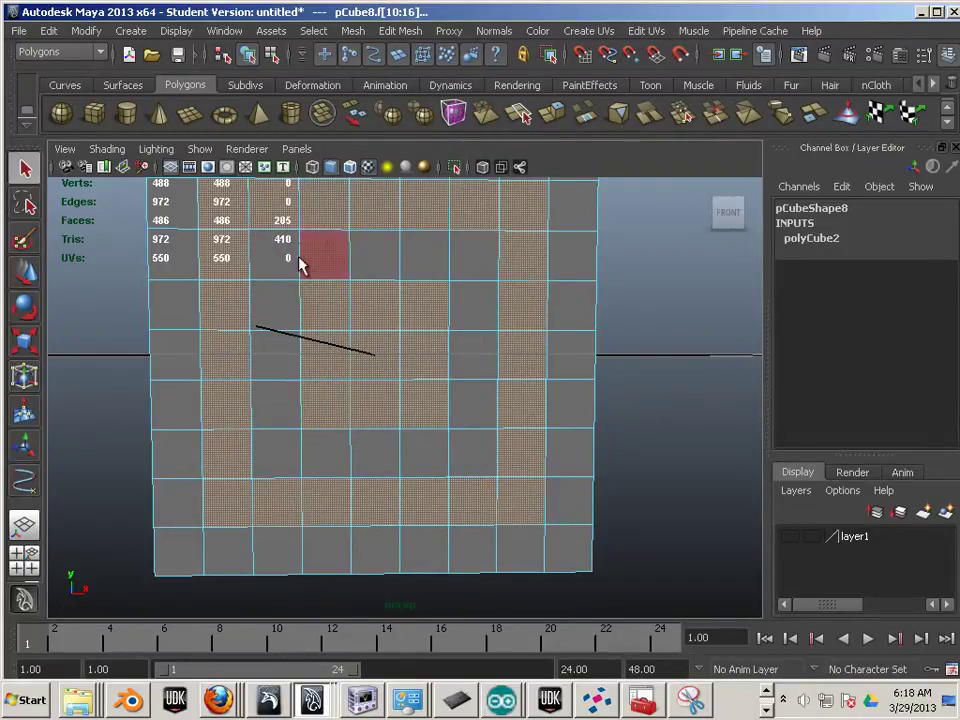
- Clear the cube's face selection, including the faces caught by the marquees on its other sides
{"action": "left_click_drag", "start_coordinate": [604, 411], "coordinate": [497, 430], "text": "alt"}
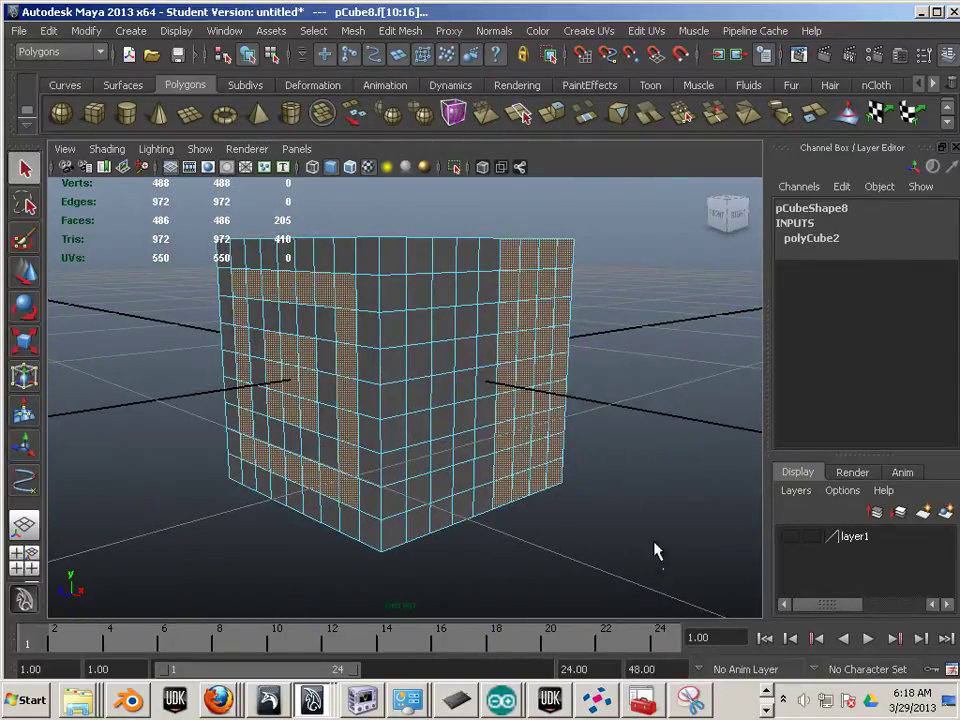
{"action": "left_click_drag", "start_coordinate": [663, 570], "coordinate": [455, 165]}
{"action": "left_click_drag", "start_coordinate": [574, 381], "coordinate": [420, 290], "text": "alt"}
{"action": "left_click_drag", "start_coordinate": [372, 206], "coordinate": [621, 576], "text": "ctrl"}
{"action": "left_click_drag", "start_coordinate": [533, 533], "coordinate": [357, 391], "text": "alt"}
{"action": "left_click", "coordinate": [621, 480]}
{"action": "left_click_drag", "start_coordinate": [621, 480], "coordinate": [476, 422], "text": "alt"}
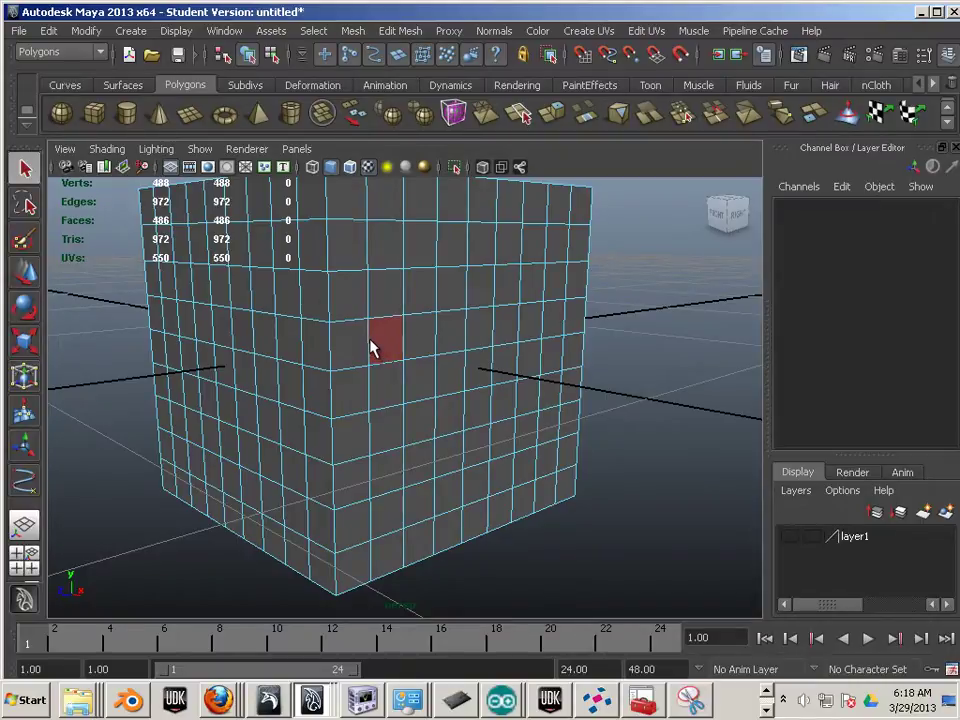
- Select the single face in the fourth row from the top of the right side, beside its front corner edge
{"action": "left_click_drag", "start_coordinate": [366, 360], "coordinate": [311, 354], "text": "alt"}
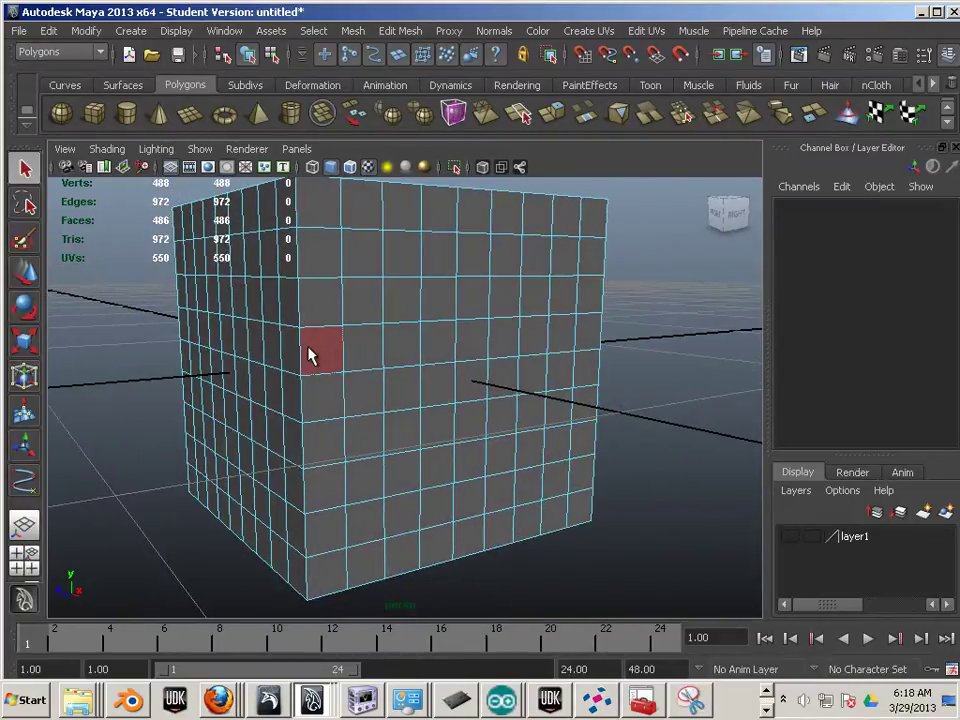
{"action": "left_click", "coordinate": [310, 360]}
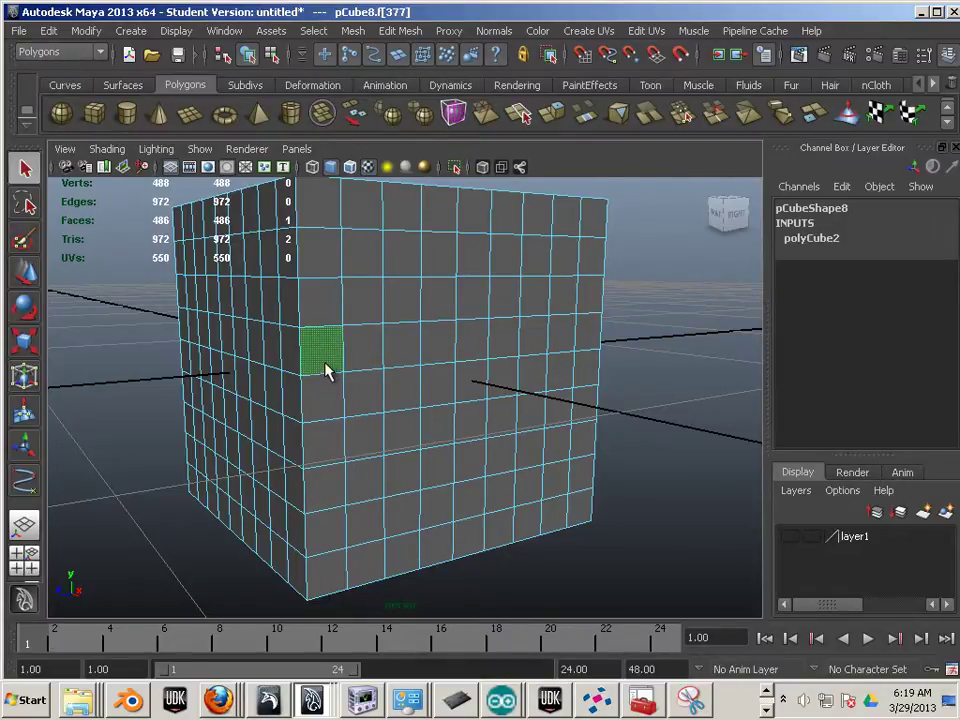
{"action": "right_click_drag", "start_coordinate": [326, 371], "coordinate": [463, 388], "text": "alt"}
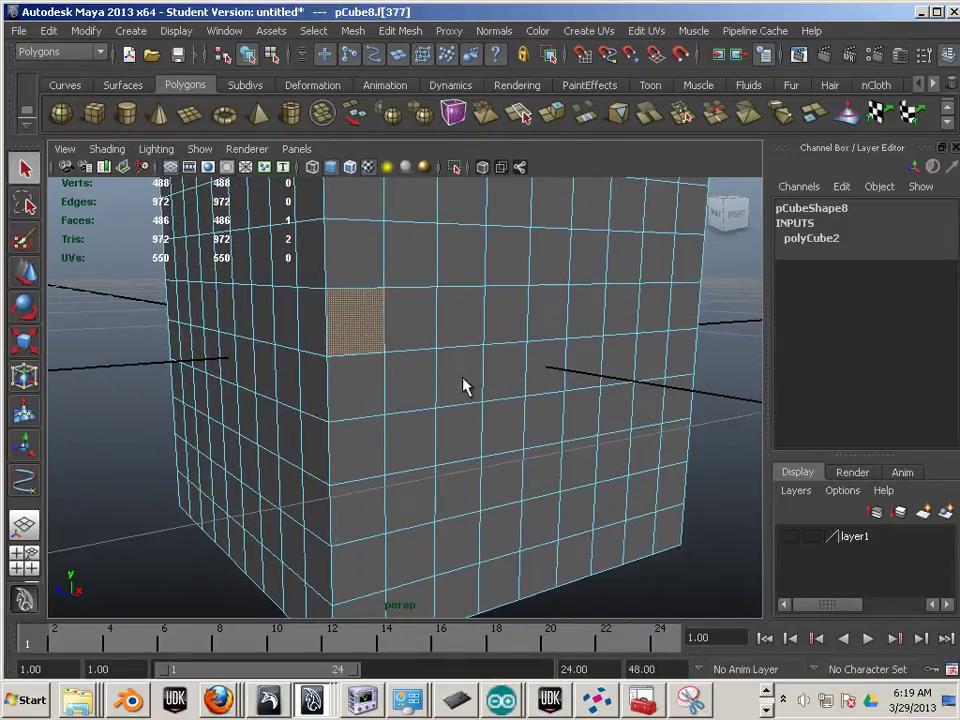
- Select the vertical edge between that face and its neighbour, extend it to an edge ring and convert the ring to faces
{"action": "key", "text": "F10"}
{"action": "left_click", "coordinate": [385, 308]}
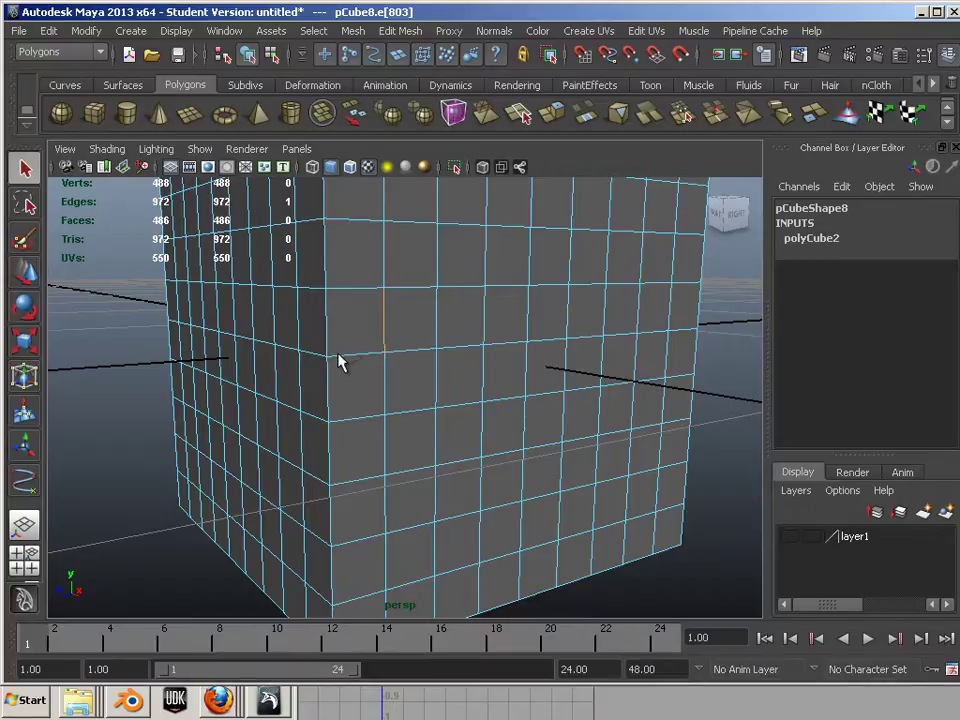
{"action": "key", "text": "g"}
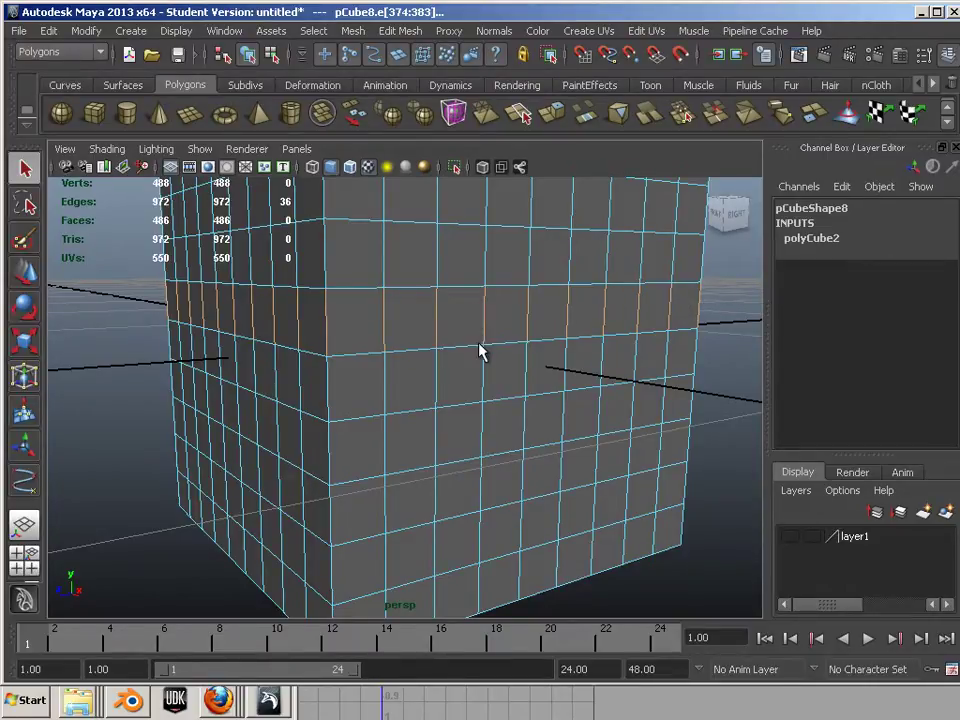
{"action": "key", "text": "ctrl+F11"}
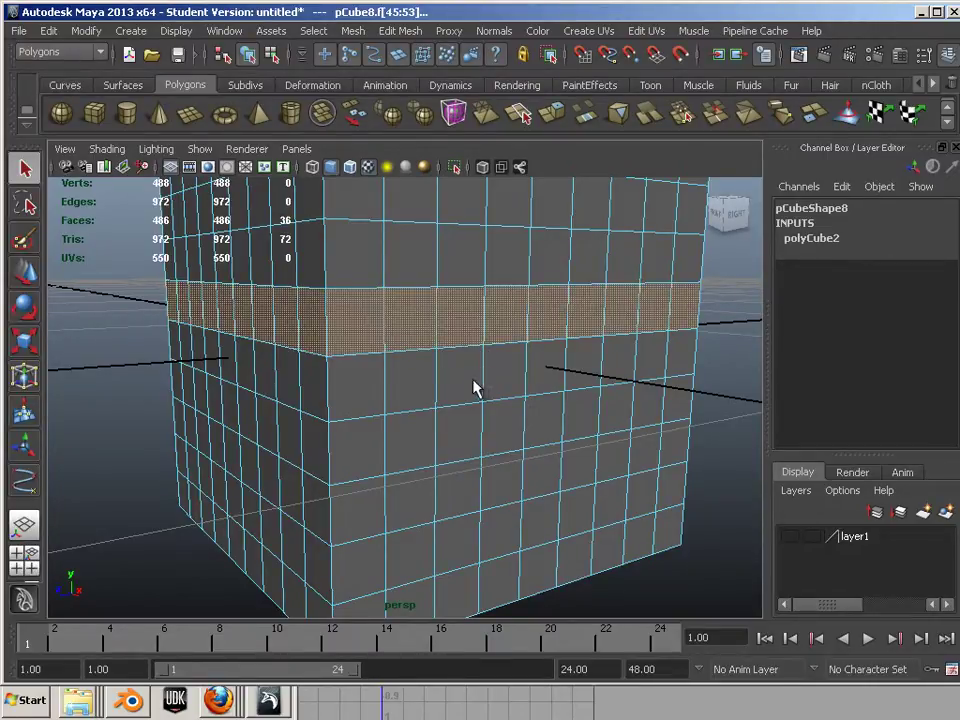
{"action": "scroll", "coordinate": [429, 354], "scroll_direction": "down", "scroll_amount": 5}
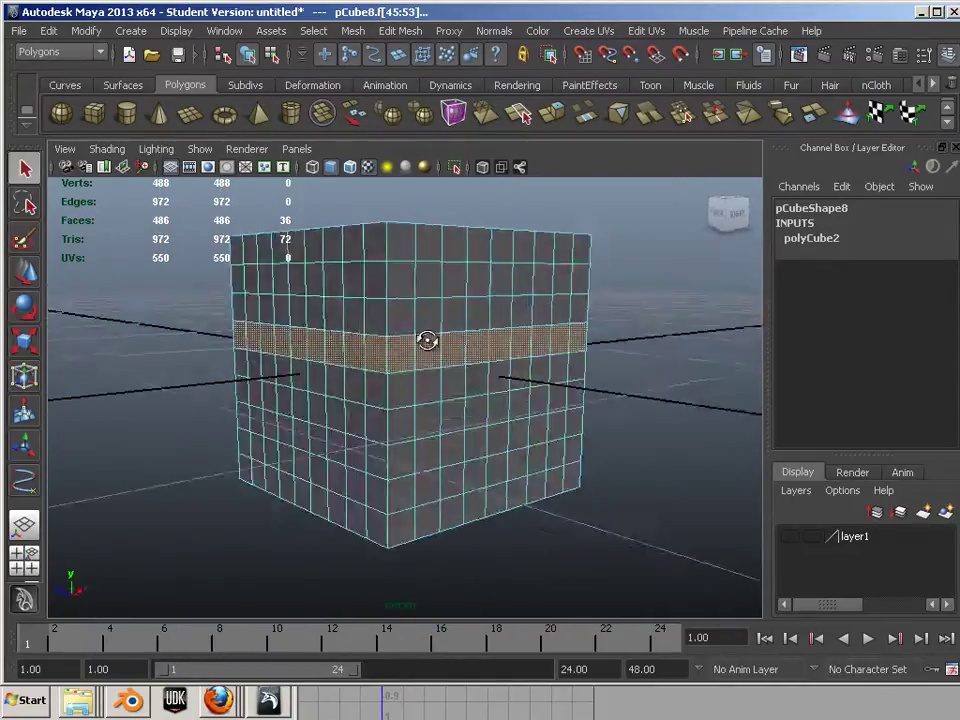
{"action": "left_click_drag", "start_coordinate": [427, 341], "coordinate": [404, 336], "text": "alt"}
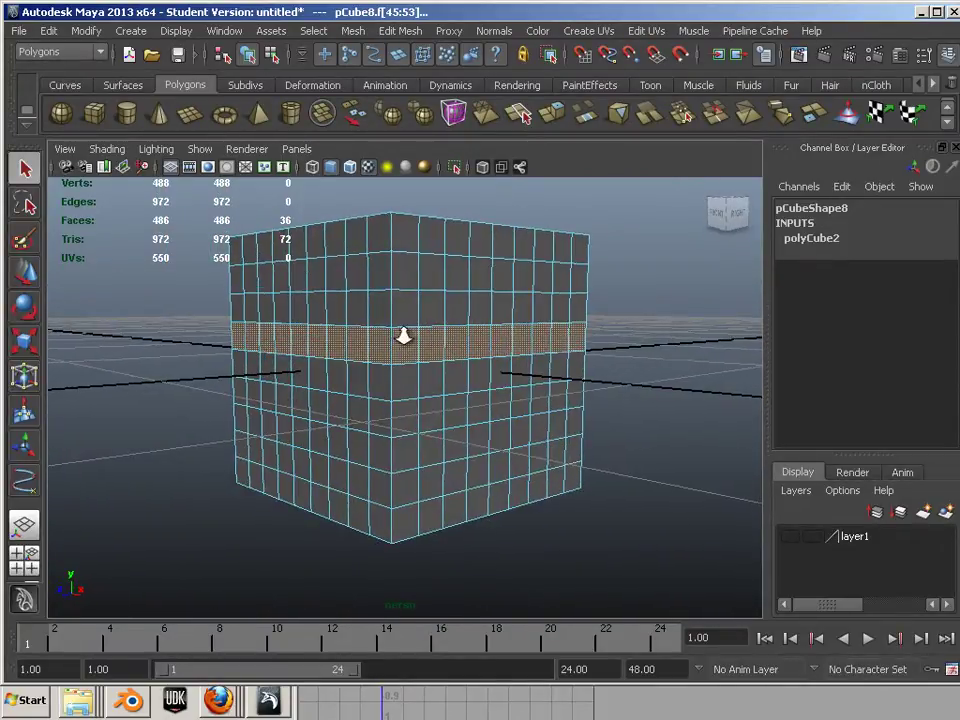
{"action": "right_click_drag", "start_coordinate": [403, 336], "coordinate": [480, 349], "text": "alt"}
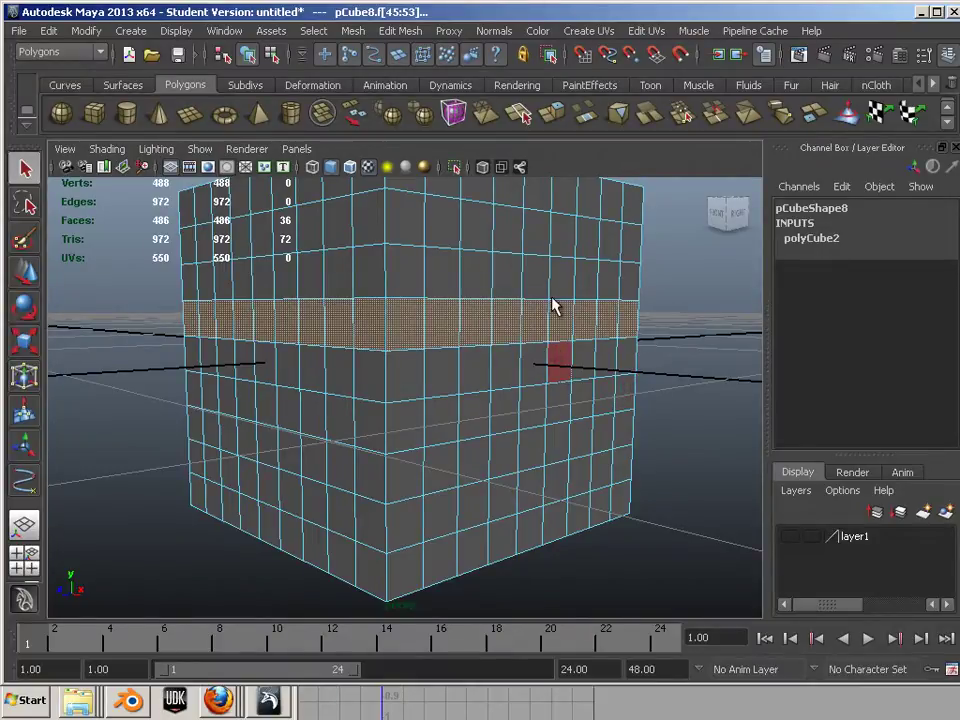
- Clear the face selection and select the horizontal edge loop three rows below the cube's top
{"action": "left_click", "coordinate": [664, 358]}
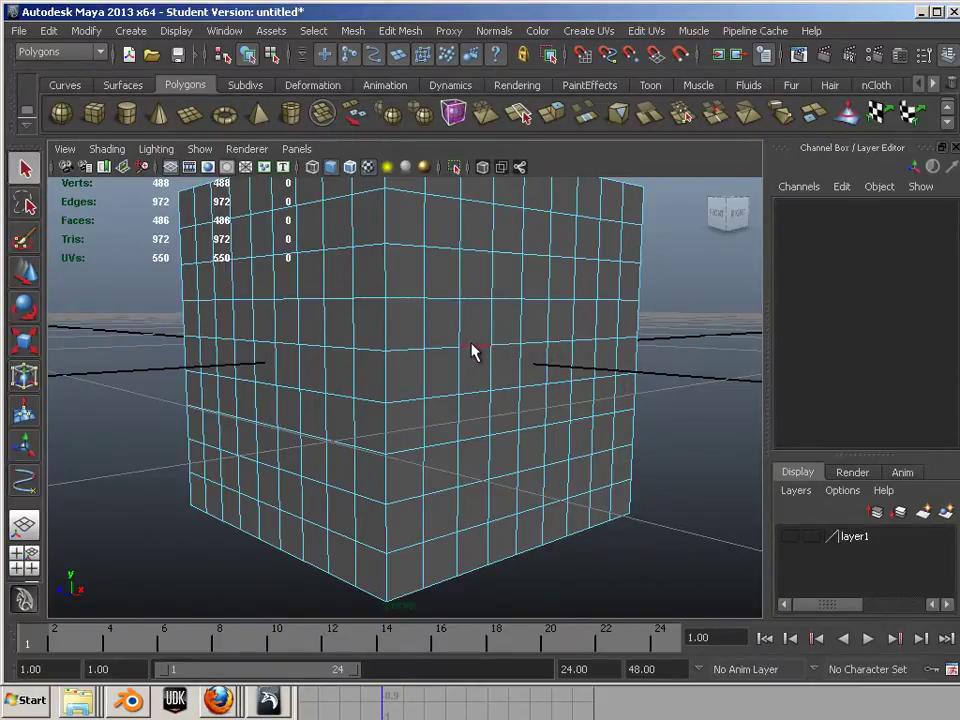
{"action": "double_click", "coordinate": [475, 352]}
{"action": "left_click_drag", "start_coordinate": [557, 379], "coordinate": [462, 308], "text": "alt"}
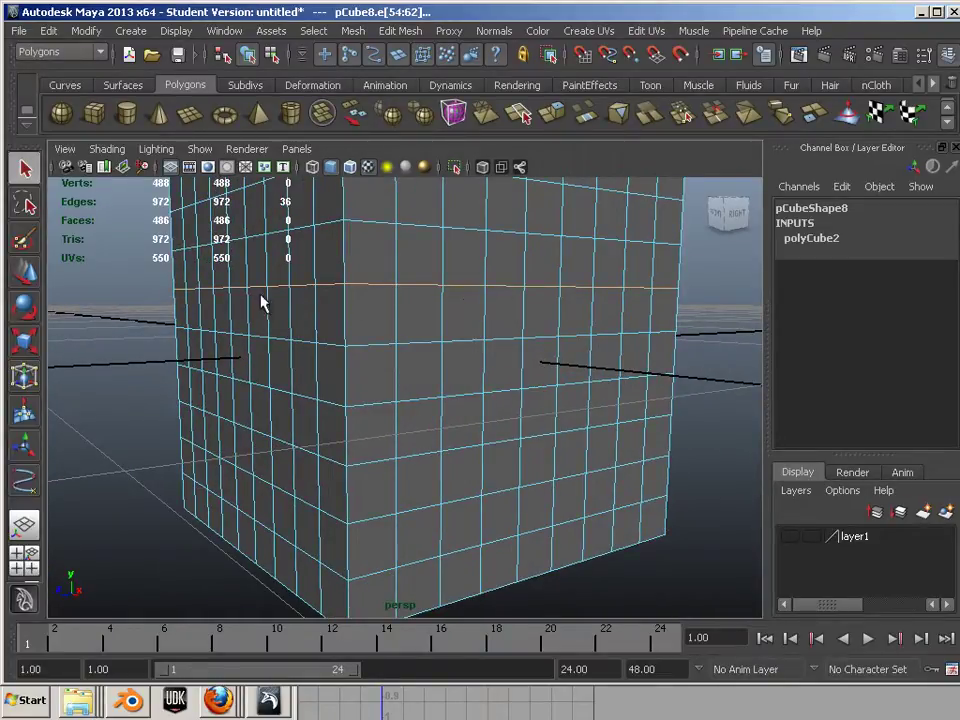
{"action": "left_click_drag", "start_coordinate": [261, 303], "coordinate": [308, 317], "text": "alt"}
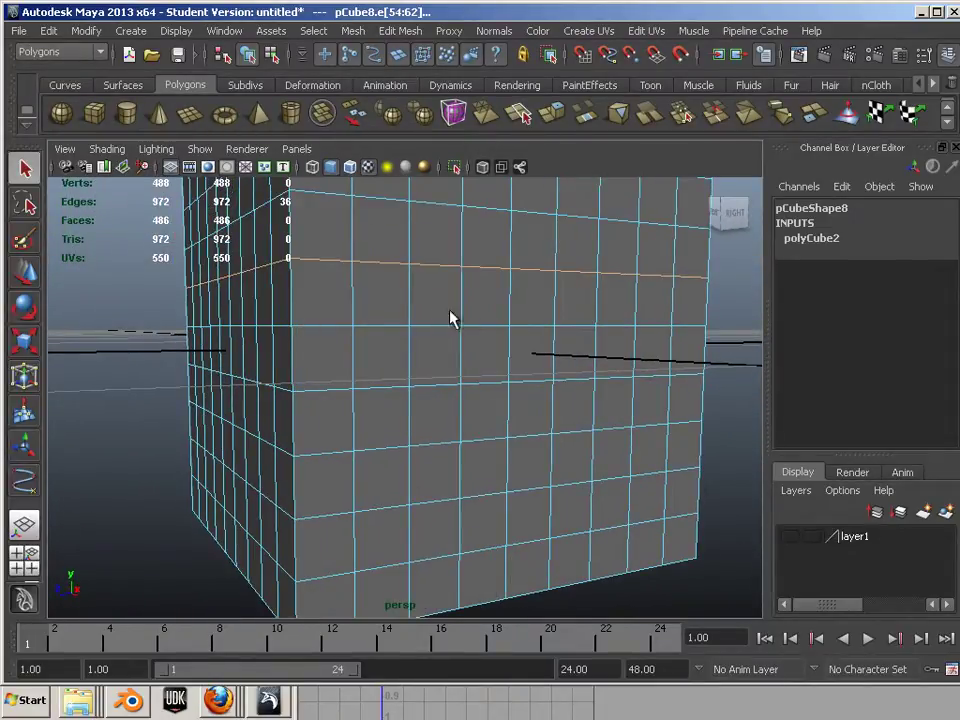
{"action": "mouse_move", "coordinate": [450, 318]}
{"action": "left_mouse_down", "text": "alt"}
{"action": "mouse_move", "coordinate": [489, 326]}
{"action": "mouse_move", "coordinate": [458, 337]}
{"action": "left_mouse_up", "text": "alt"}
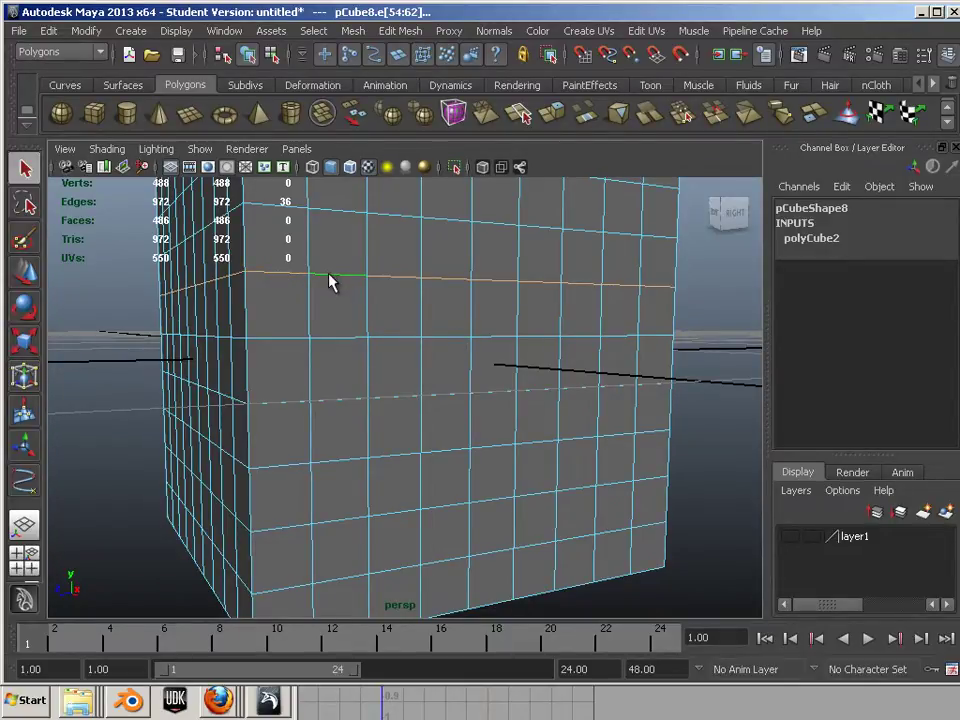
- Add the next two edge loops below to the selection, and deselect whole loops until no edges remain selected
{"action": "double_click", "coordinate": [337, 338], "text": "shift"}
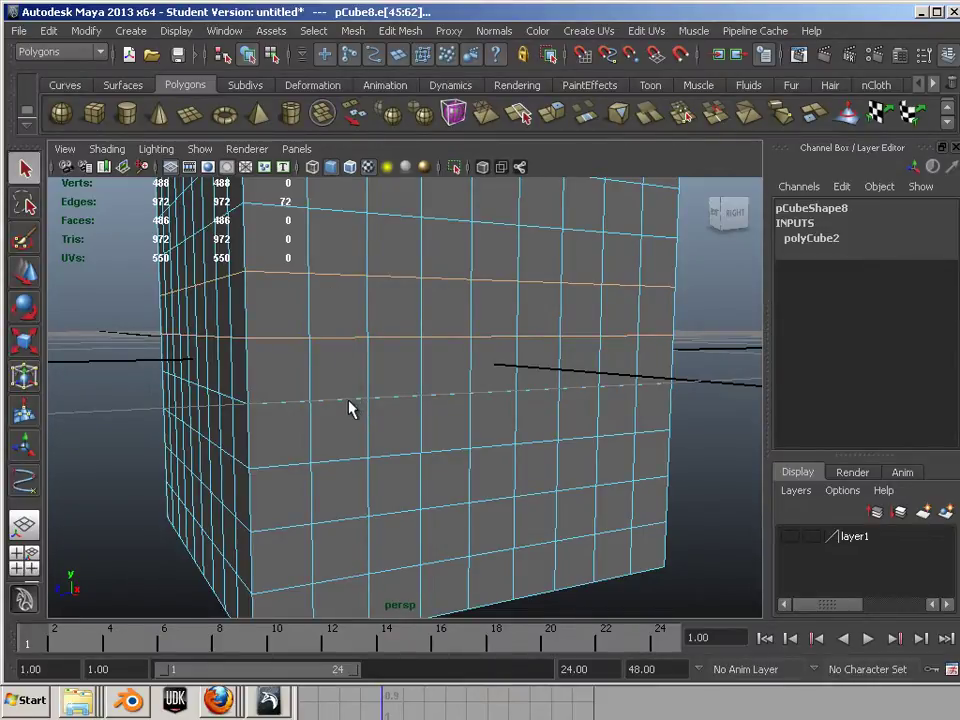
{"action": "double_click", "coordinate": [338, 338], "text": "ctrl"}
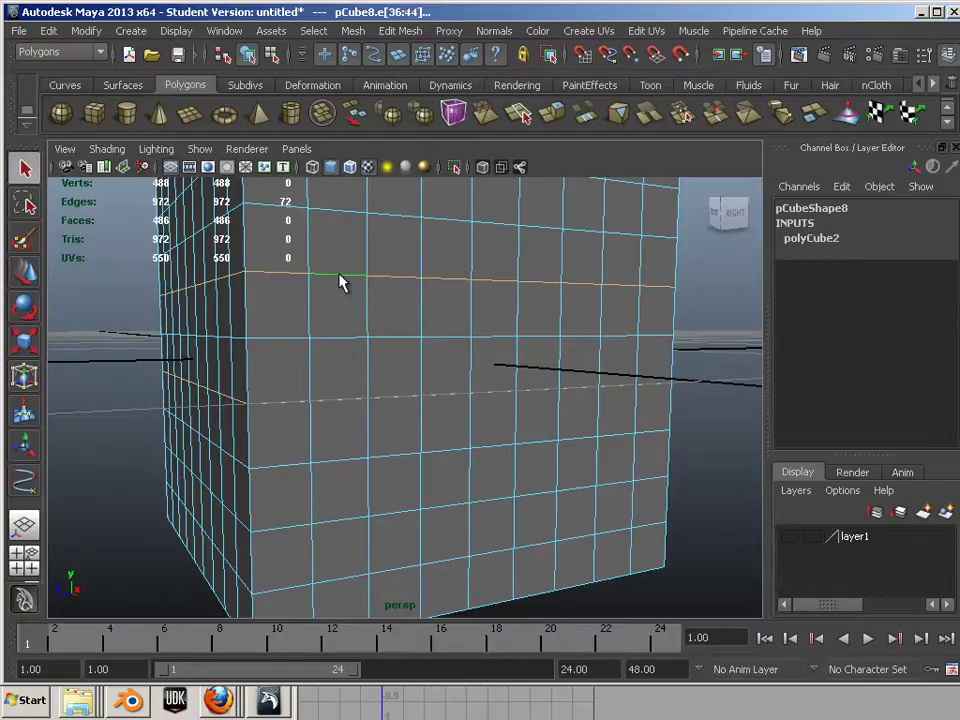
{"action": "double_click", "coordinate": [354, 404], "text": "ctrl"}
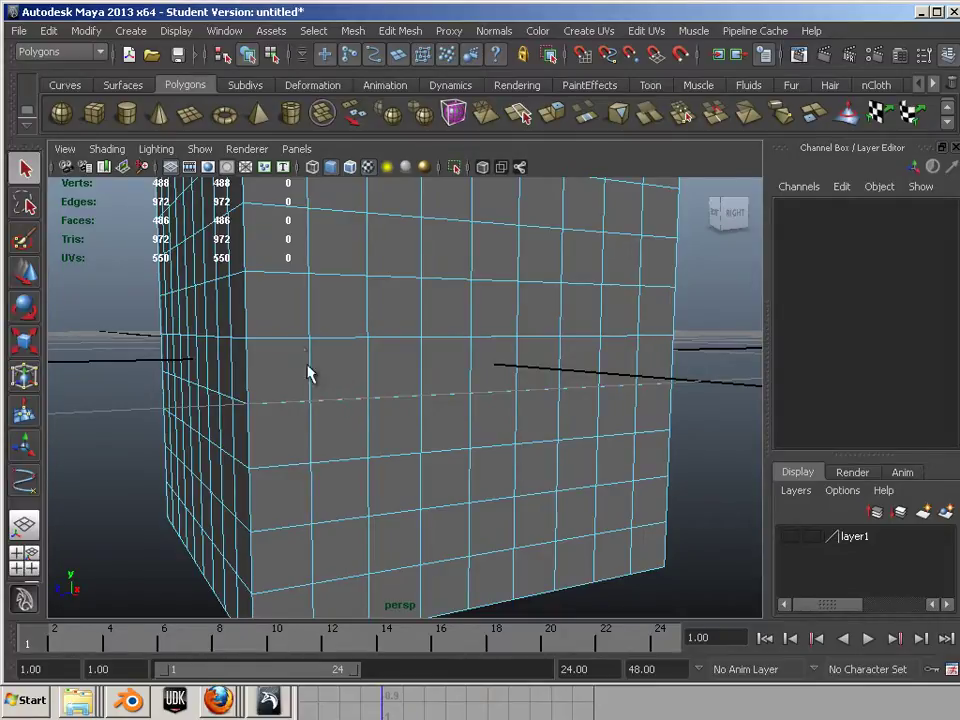
- Select the three adjacent horizontal edge loops starting three rows below the cube's top and convert them to faces
{"action": "double_click", "coordinate": [330, 275]}
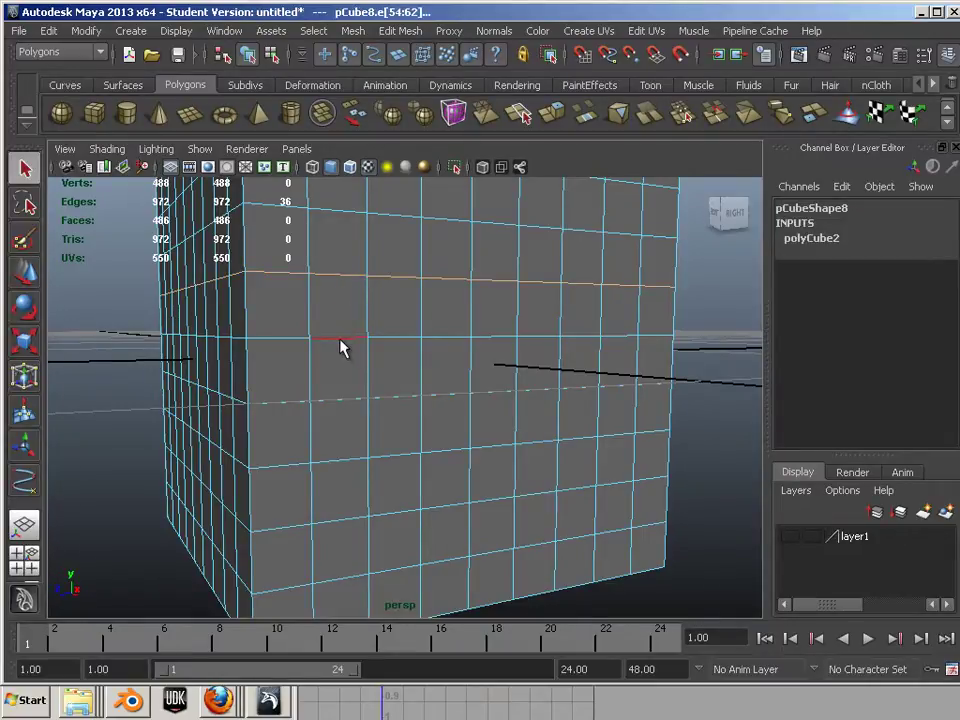
{"action": "double_click", "coordinate": [344, 342], "text": "shift"}
{"action": "double_click", "coordinate": [350, 402], "text": "shift"}
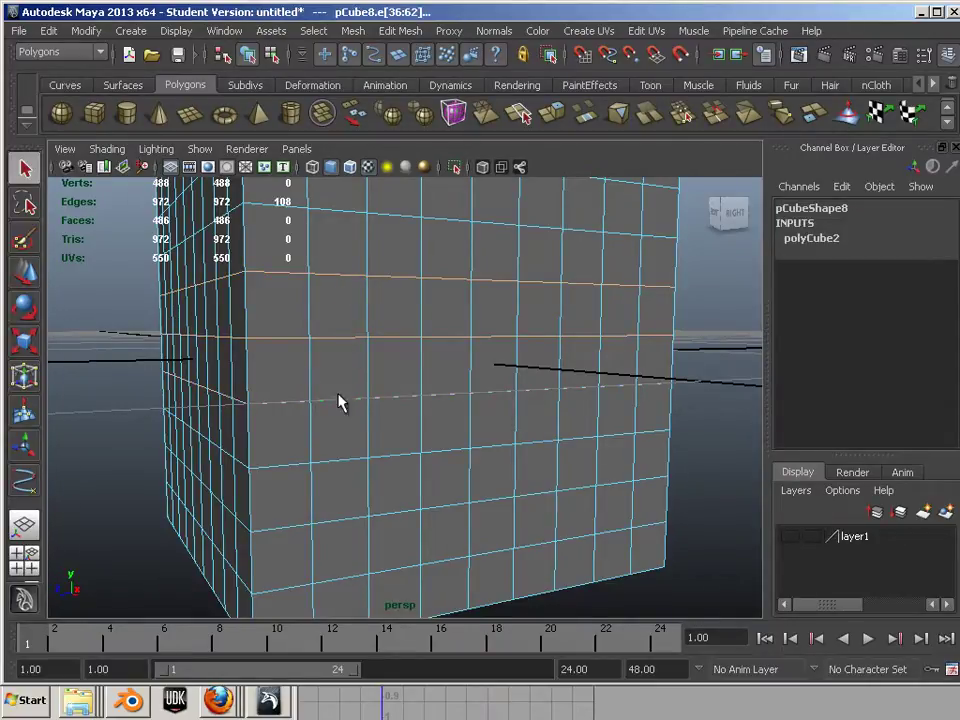
{"action": "left_click_drag", "start_coordinate": [234, 364], "coordinate": [325, 360], "text": "alt"}
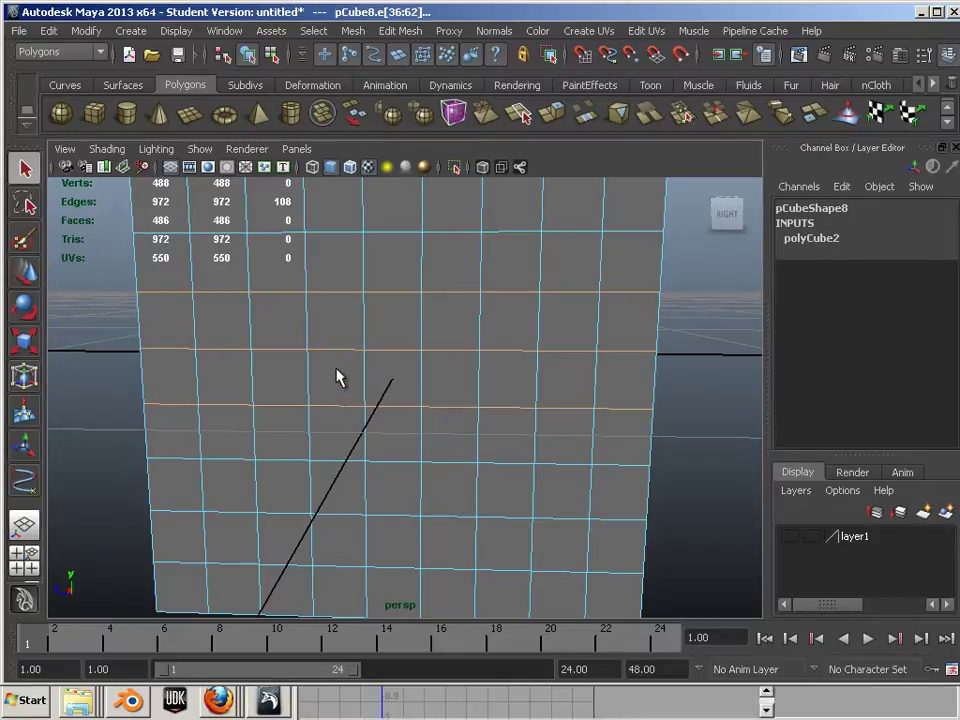
{"action": "key", "text": "ctrl+F11"}
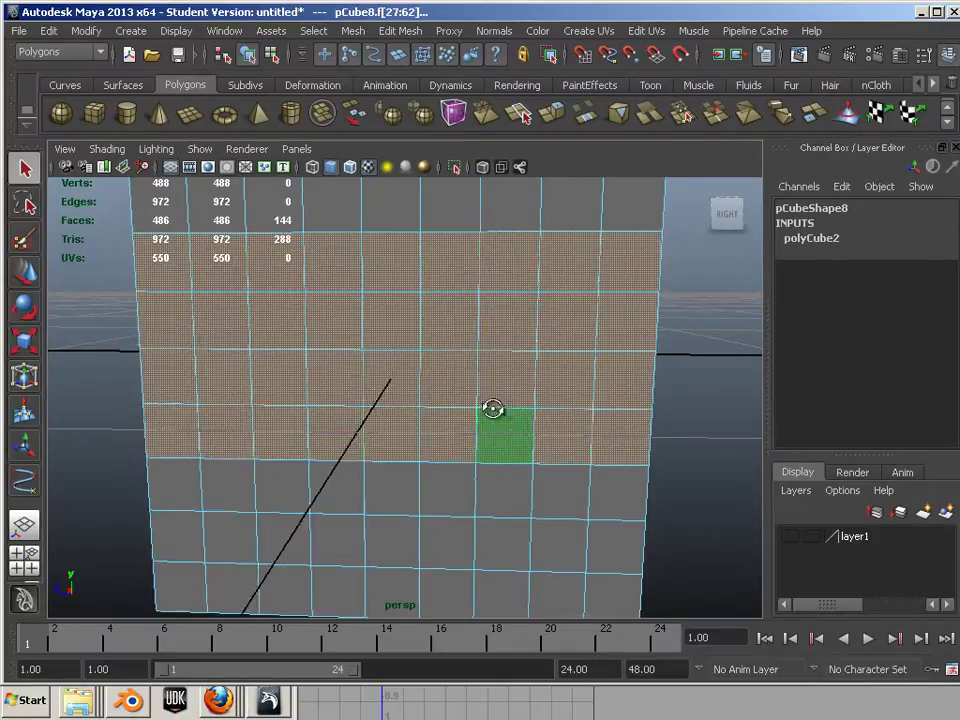
{"action": "left_click_drag", "start_coordinate": [493, 407], "coordinate": [514, 413], "text": "alt"}
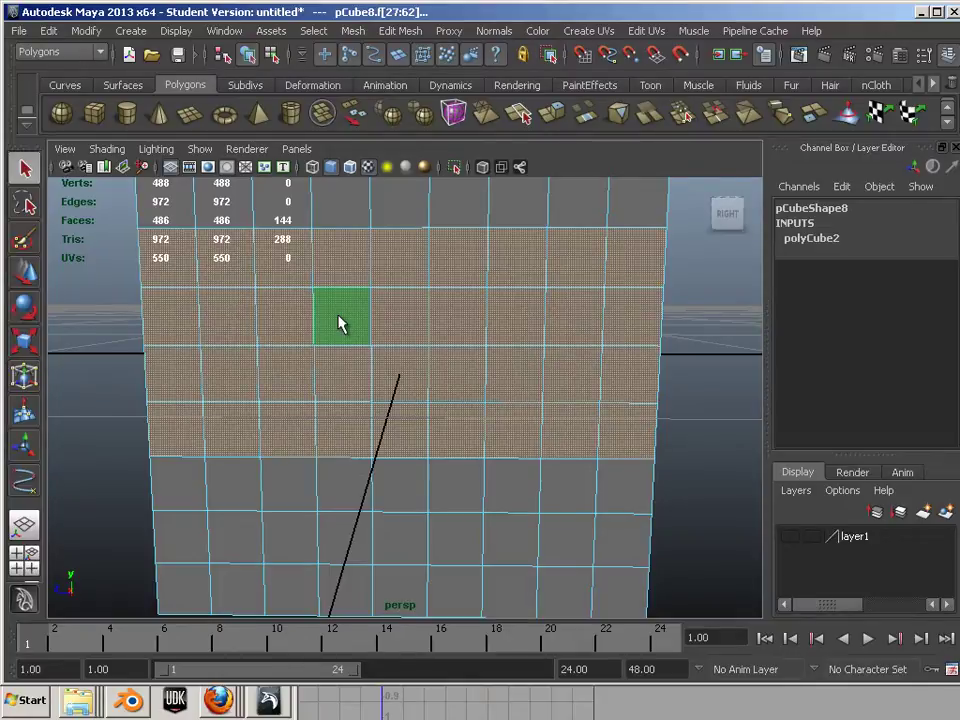
- Convert the selected band of faces to vertices and return the cube to object mode
{"action": "key", "text": "ctrl+F9"}
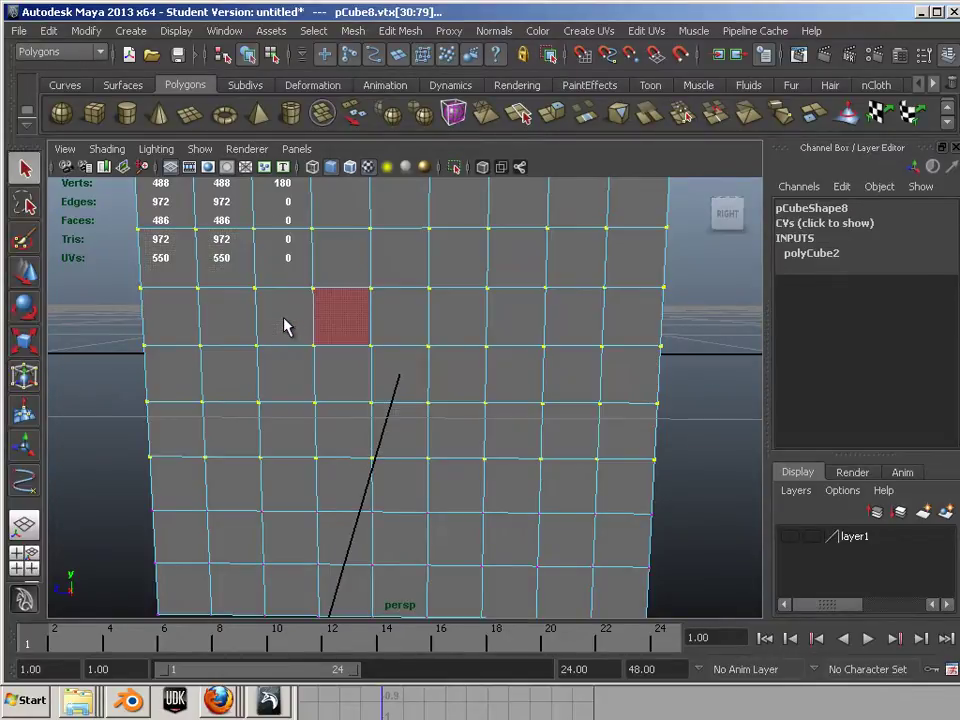
{"action": "right_click_drag", "start_coordinate": [579, 349], "coordinate": [506, 342], "text": "alt"}
{"action": "left_click_drag", "start_coordinate": [506, 343], "coordinate": [515, 370], "text": "alt"}
{"action": "left_click_drag", "start_coordinate": [403, 345], "coordinate": [425, 317], "text": "alt"}
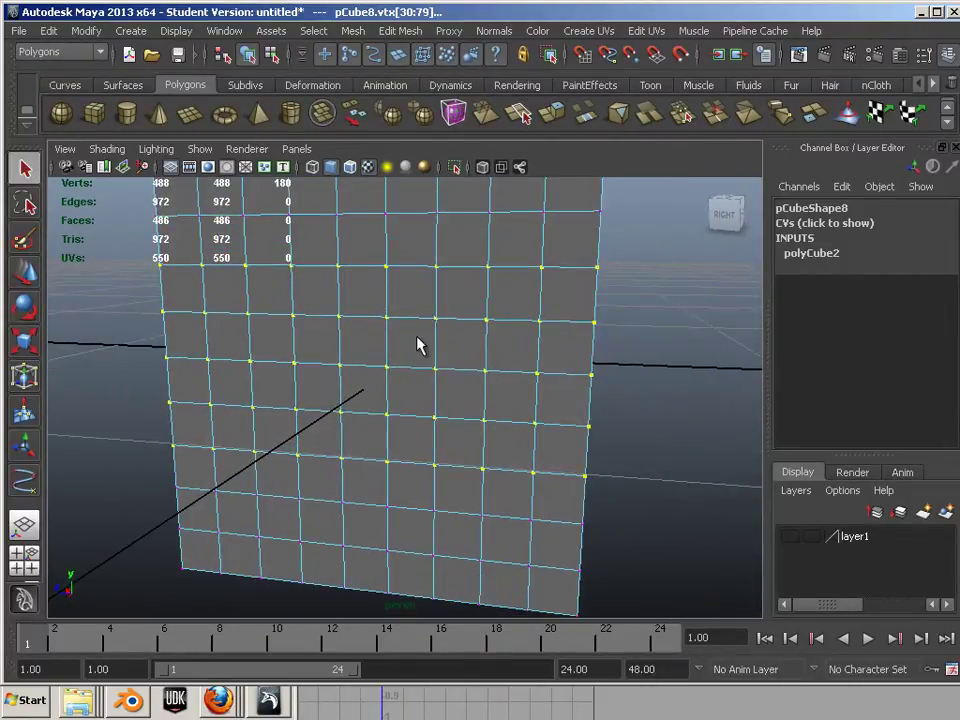
{"action": "right_click_drag", "start_coordinate": [465, 302], "coordinate": [503, 280]}
{"action": "right_click_drag", "start_coordinate": [594, 326], "coordinate": [51, 307], "text": "alt"}
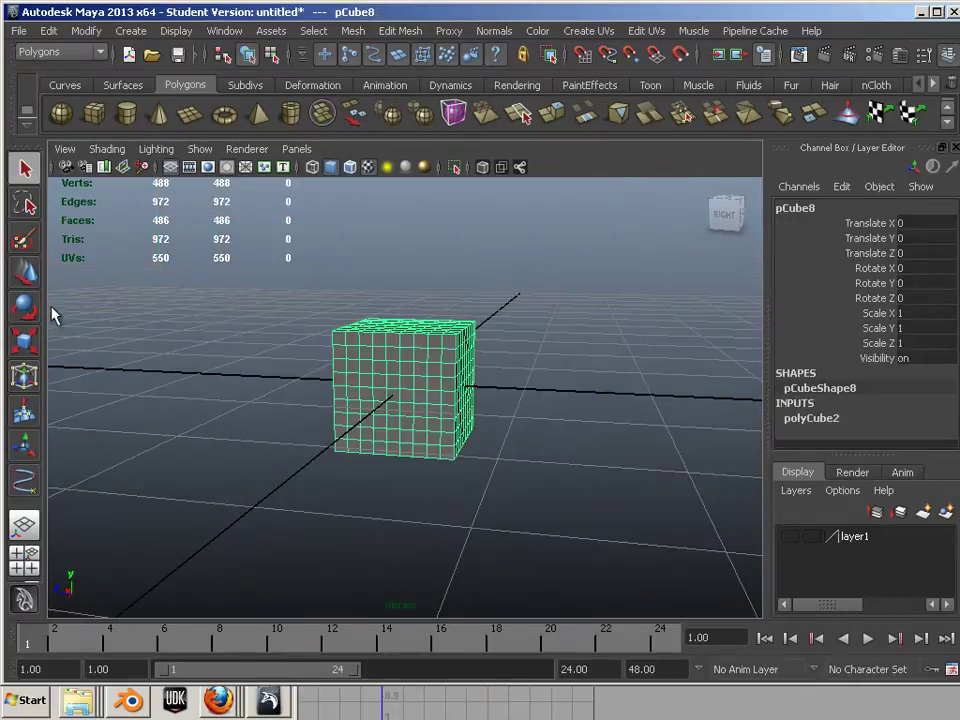
- Duplicate the cube and move the copy to Translate Y 0.717 and Translate Z -0.681, so it partly overlaps the original
{"action": "left_click", "coordinate": [27, 280]}
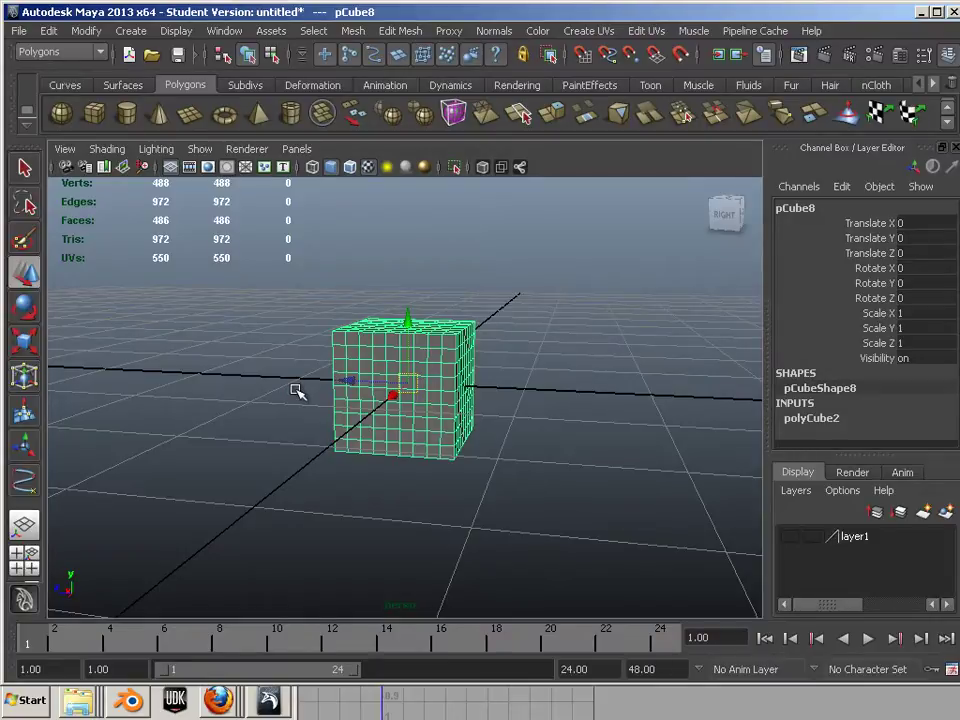
{"action": "key", "text": "ctrl+d"}
{"action": "left_click_drag", "start_coordinate": [356, 381], "coordinate": [479, 404]}
{"action": "left_click_drag", "start_coordinate": [482, 406], "coordinate": [494, 434], "text": "alt"}
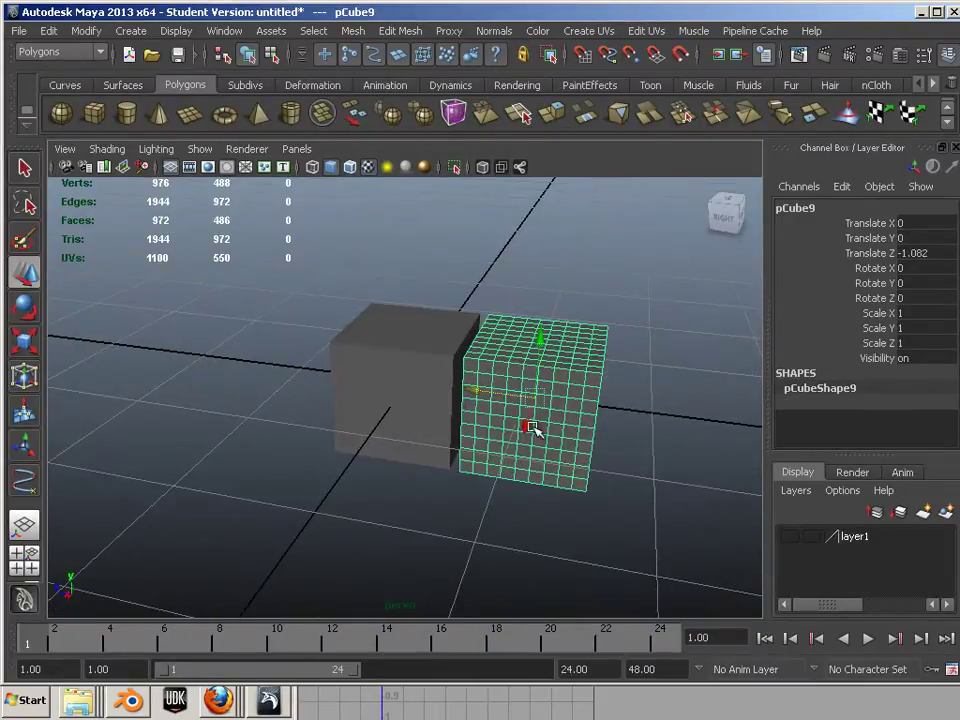
{"action": "middle_click_drag", "start_coordinate": [506, 403], "coordinate": [431, 386]}
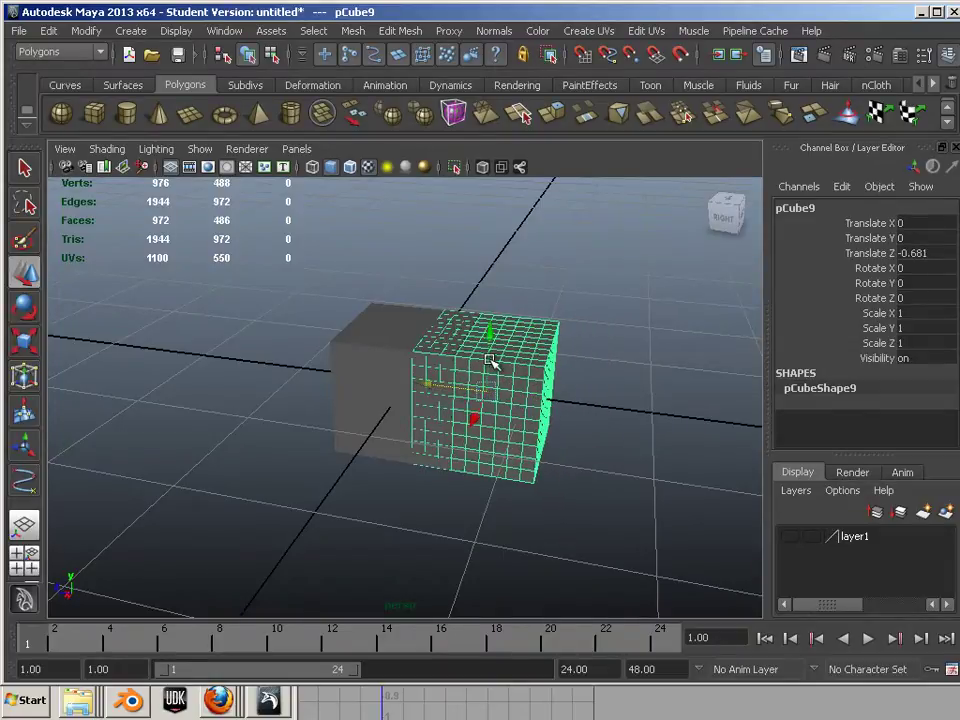
{"action": "left_click_drag", "start_coordinate": [490, 360], "coordinate": [491, 251]}
{"action": "left_click_drag", "start_coordinate": [225, 446], "coordinate": [354, 444], "text": "alt"}
- Select both overlapping cubes, combine them into a single mesh, and clear the selection
{"action": "left_click", "coordinate": [491, 388]}
{"action": "left_click", "coordinate": [481, 358]}
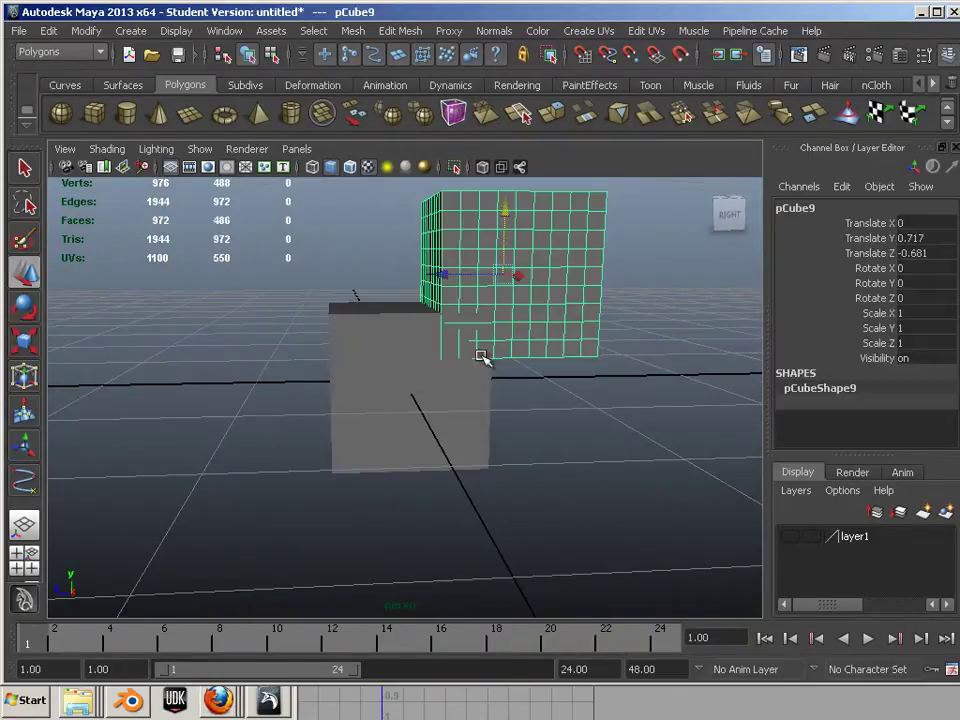
{"action": "left_click", "coordinate": [437, 407]}
{"action": "left_click", "coordinate": [564, 300]}
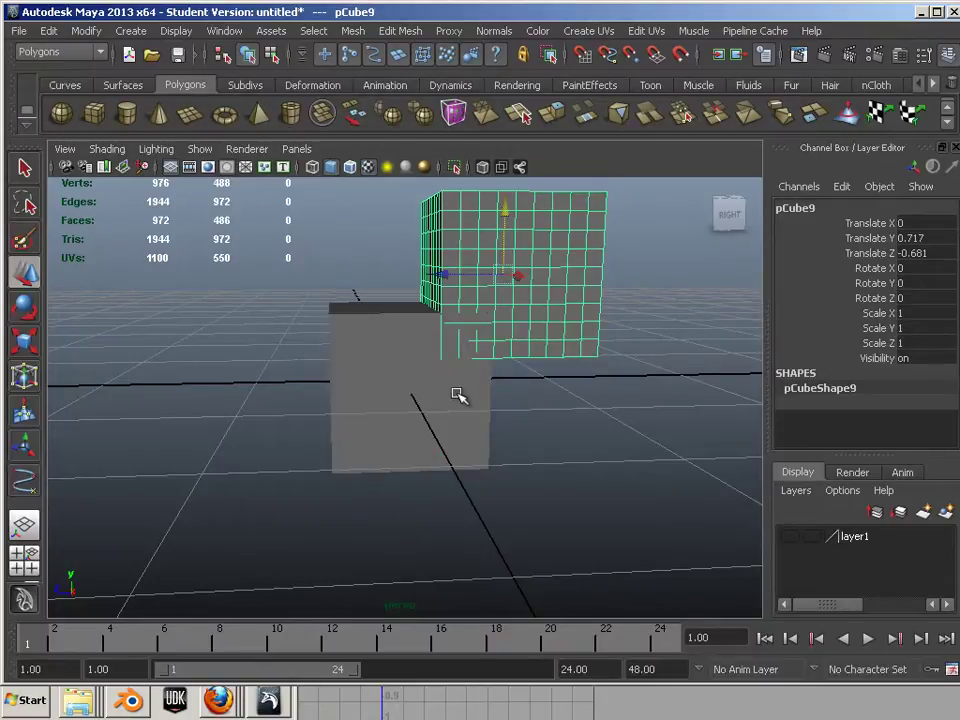
{"action": "left_click", "coordinate": [456, 395]}
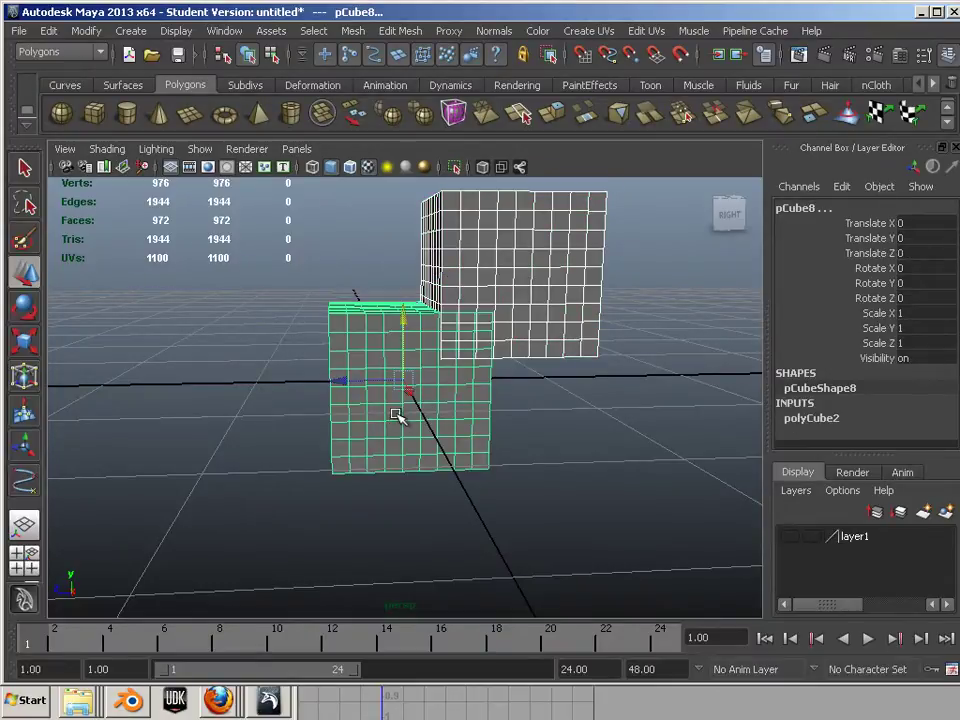
{"action": "left_click", "coordinate": [356, 31]}
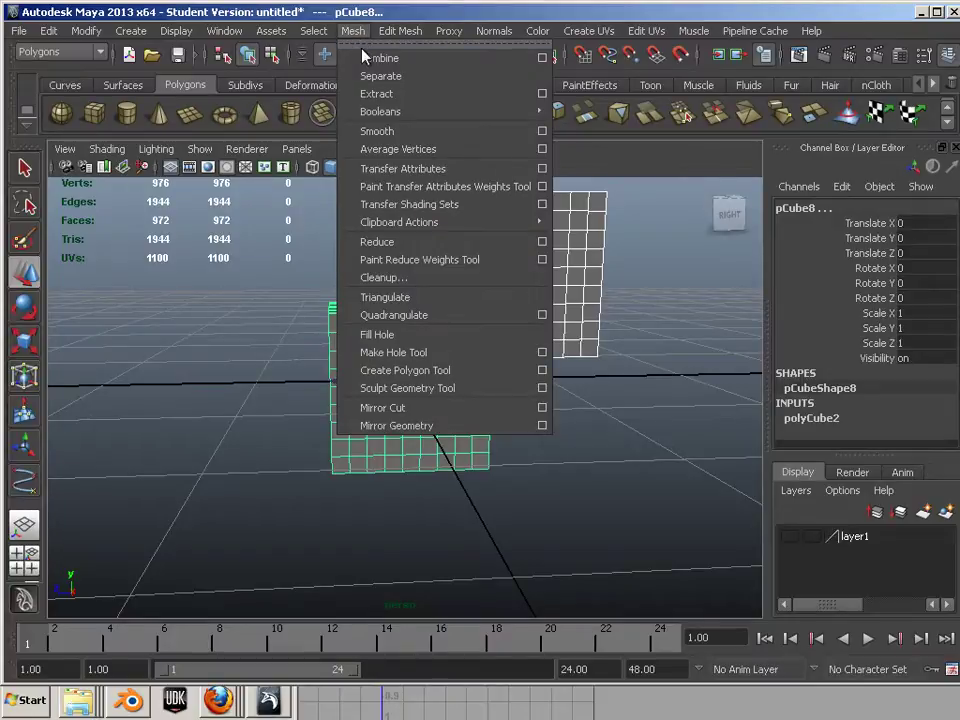
{"action": "left_click", "coordinate": [380, 57]}
{"action": "key", "text": "5"}
{"action": "left_click", "coordinate": [253, 328]}
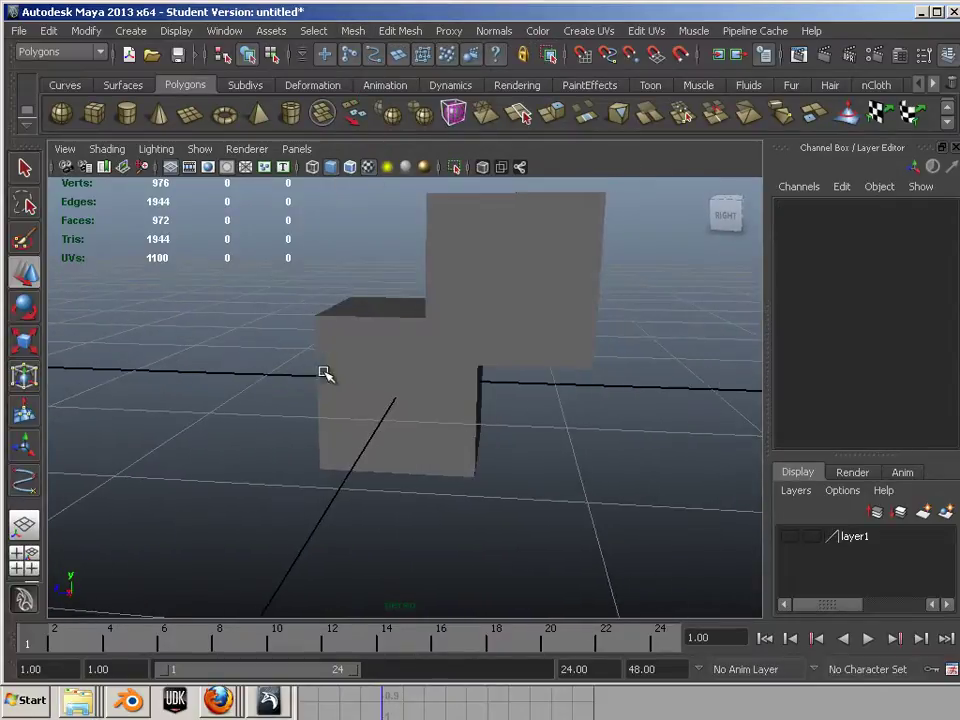
- Select the lower outer corner vertex of the raised cube in the combined mesh, and return to object mode
{"action": "left_click_drag", "start_coordinate": [325, 374], "coordinate": [364, 343], "text": "alt"}
{"action": "left_click", "coordinate": [315, 368]}
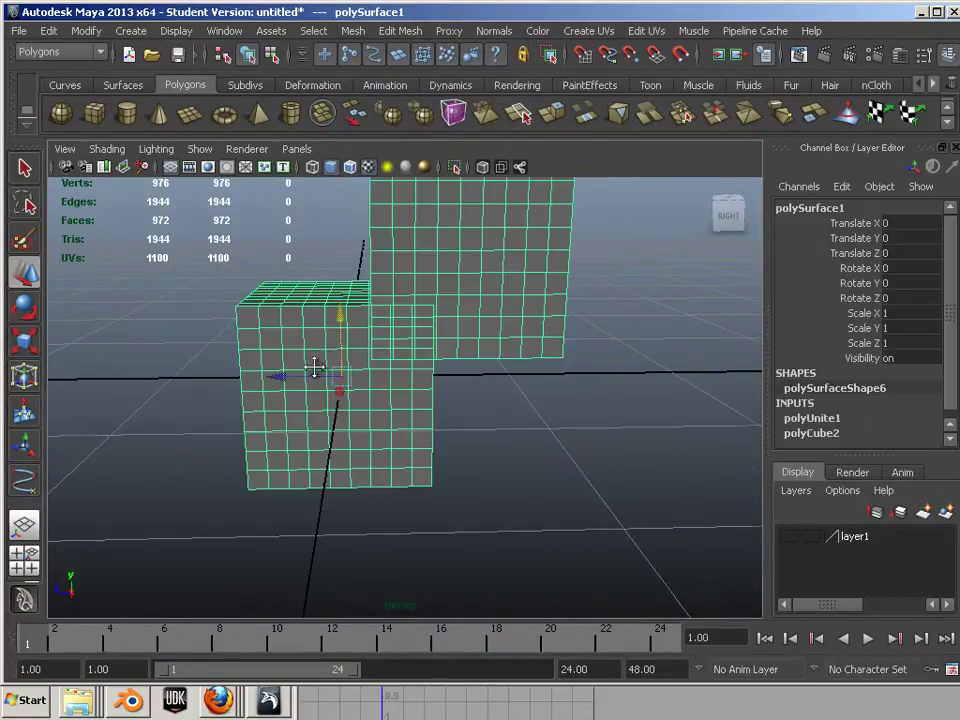
{"action": "left_click_drag", "start_coordinate": [315, 368], "coordinate": [371, 361], "text": "alt"}
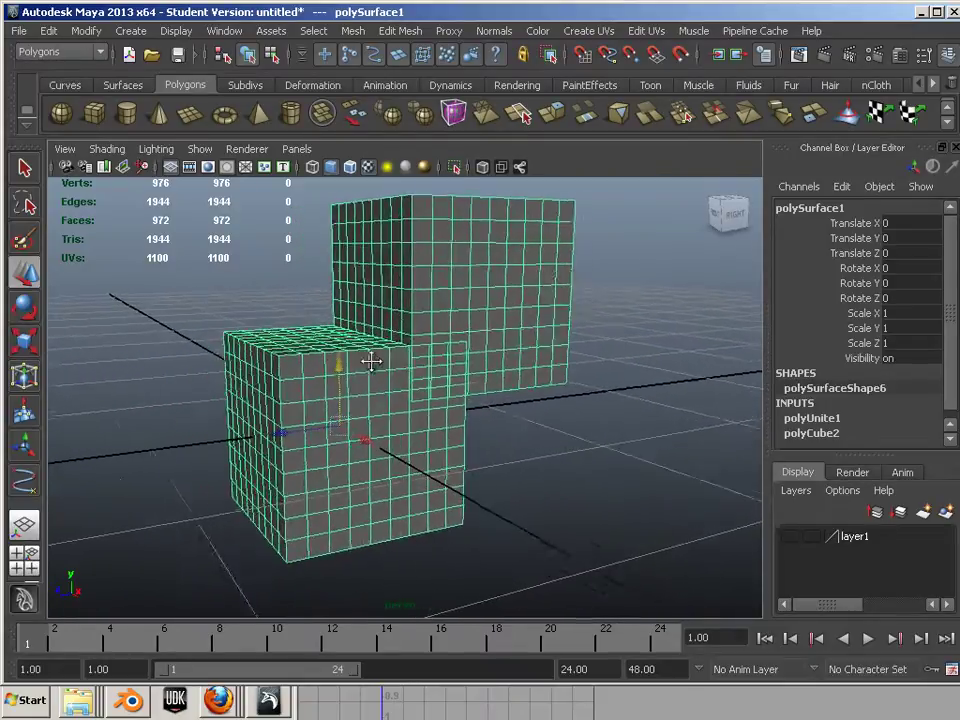
{"action": "middle_click_drag", "start_coordinate": [371, 361], "coordinate": [379, 357], "text": "alt"}
{"action": "right_click_drag", "start_coordinate": [379, 357], "coordinate": [396, 354], "text": "alt"}
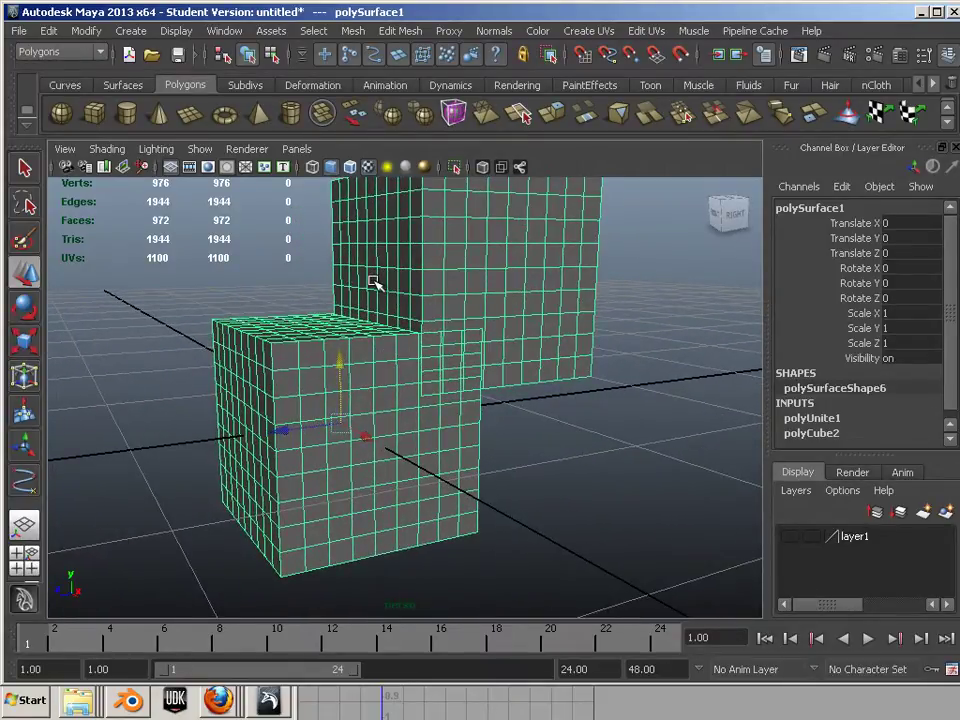
{"action": "right_click_drag", "start_coordinate": [373, 282], "coordinate": [373, 282]}
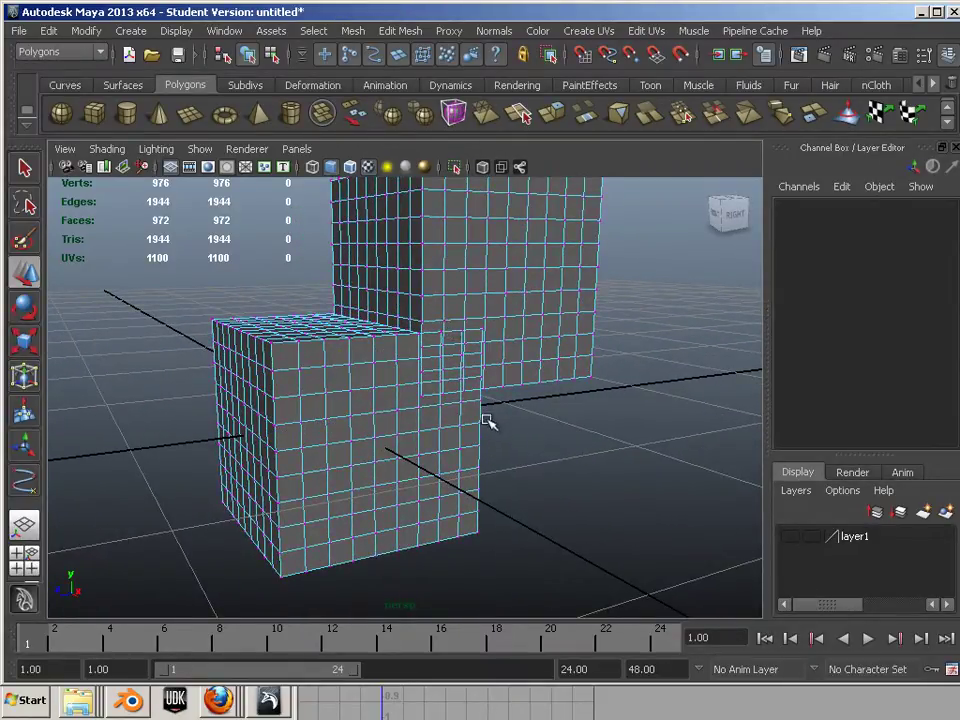
{"action": "left_click_drag", "start_coordinate": [483, 416], "coordinate": [470, 428]}
{"action": "left_click", "coordinate": [600, 363]}
{"action": "left_click", "coordinate": [592, 374]}
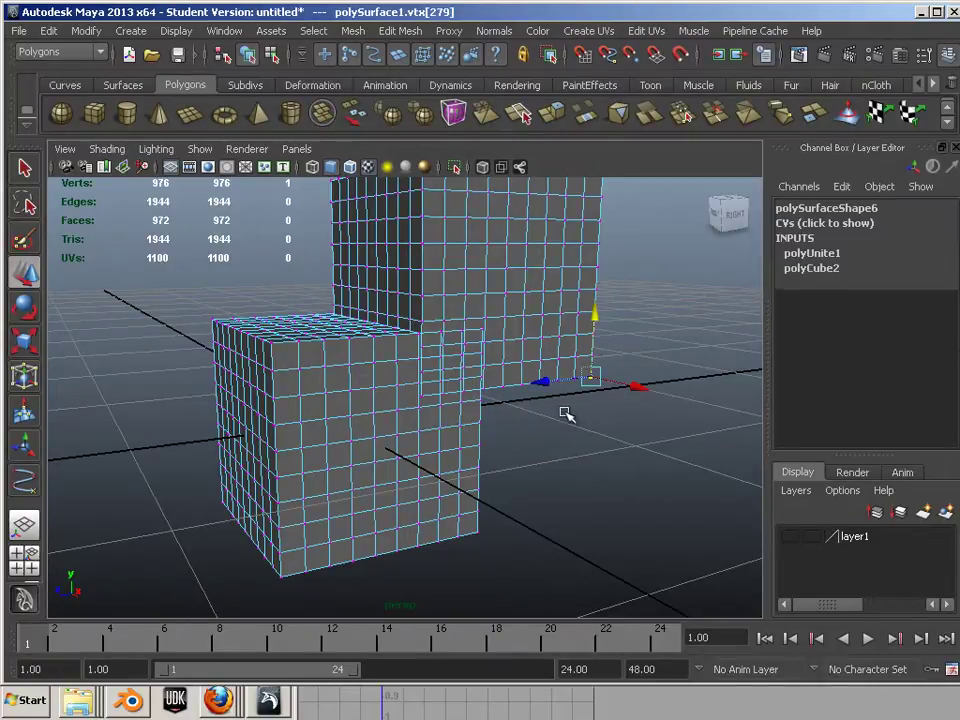
{"action": "left_click_drag", "start_coordinate": [410, 372], "coordinate": [364, 399], "text": "alt"}
{"action": "right_click_drag", "start_coordinate": [449, 334], "coordinate": [425, 326]}
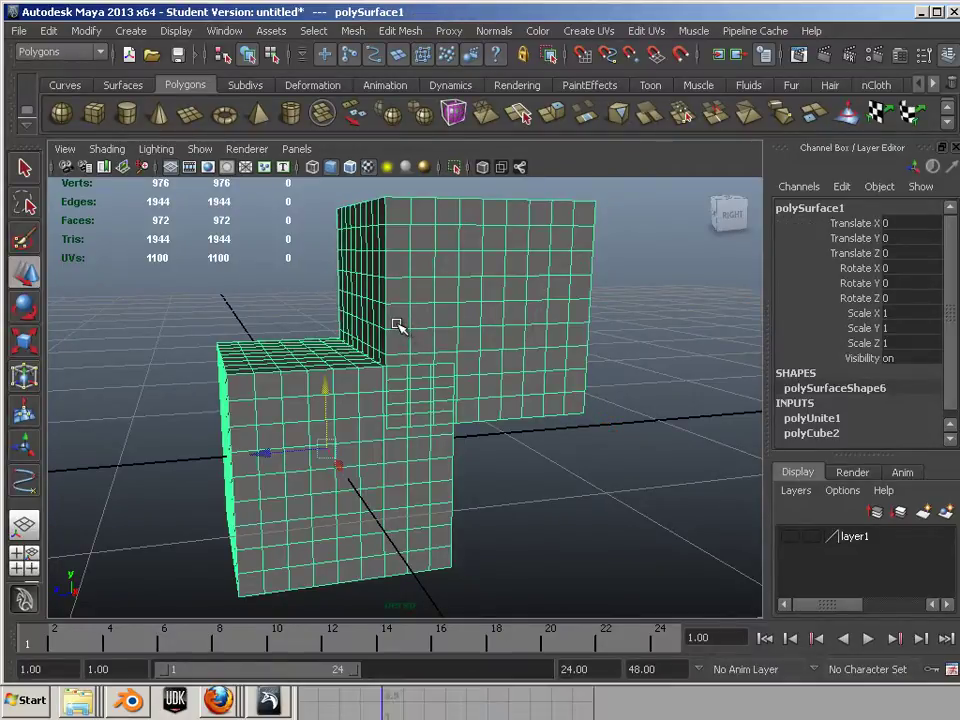
- Select all connected faces of the raised cube, shift them slightly along Z over the lower cube, and clear the selection
{"action": "key", "text": "F11"}
{"action": "left_click", "coordinate": [448, 330]}
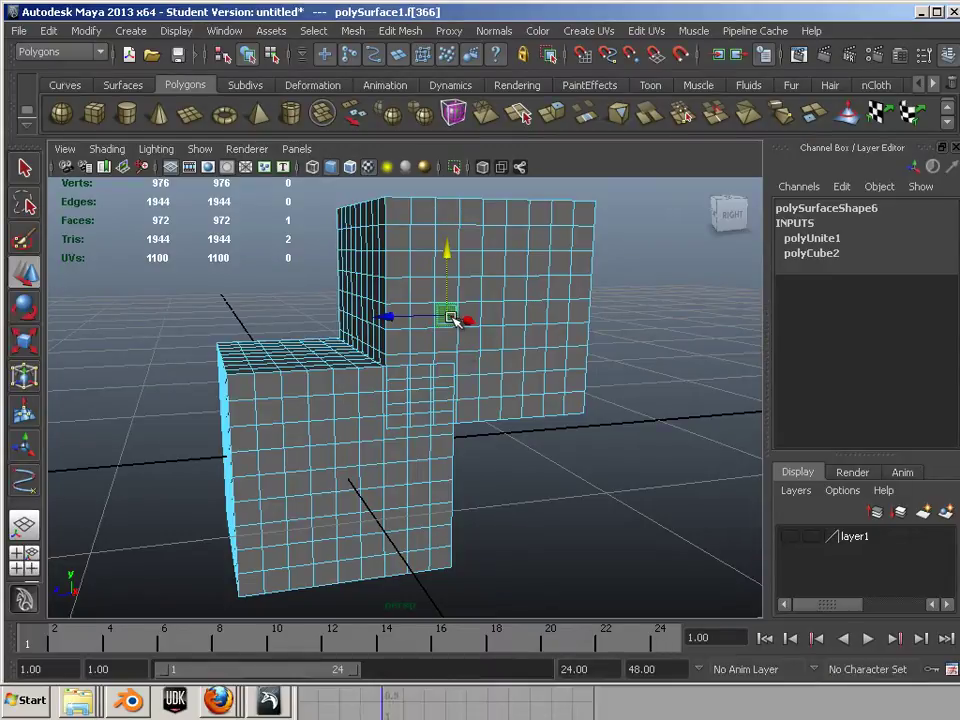
{"action": "double_click", "coordinate": [448, 426]}
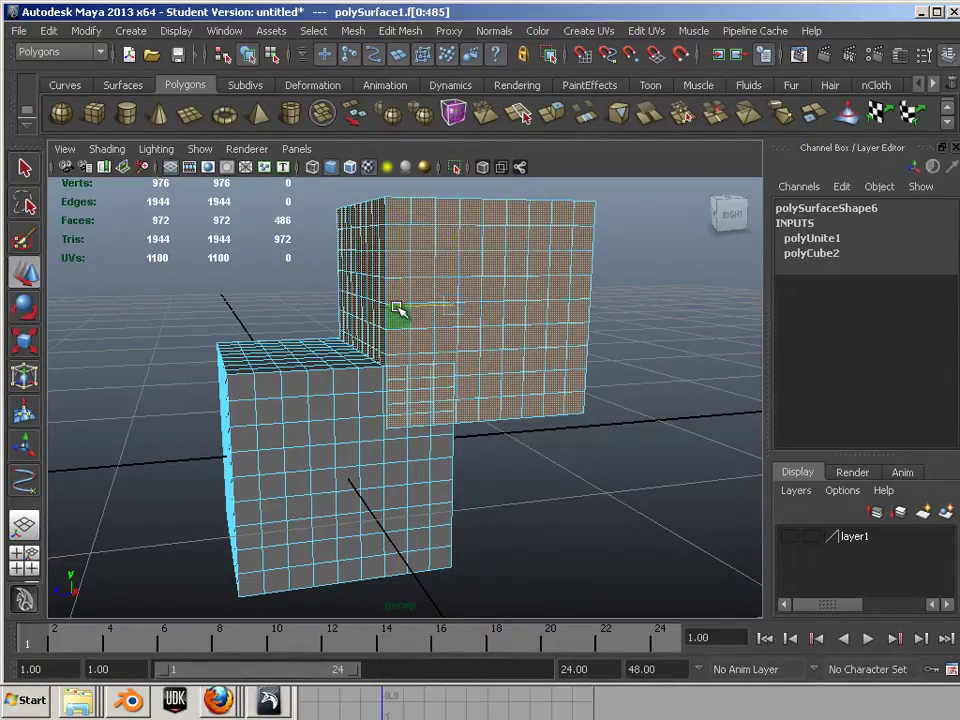
{"action": "left_click_drag", "start_coordinate": [450, 280], "coordinate": [381, 340]}
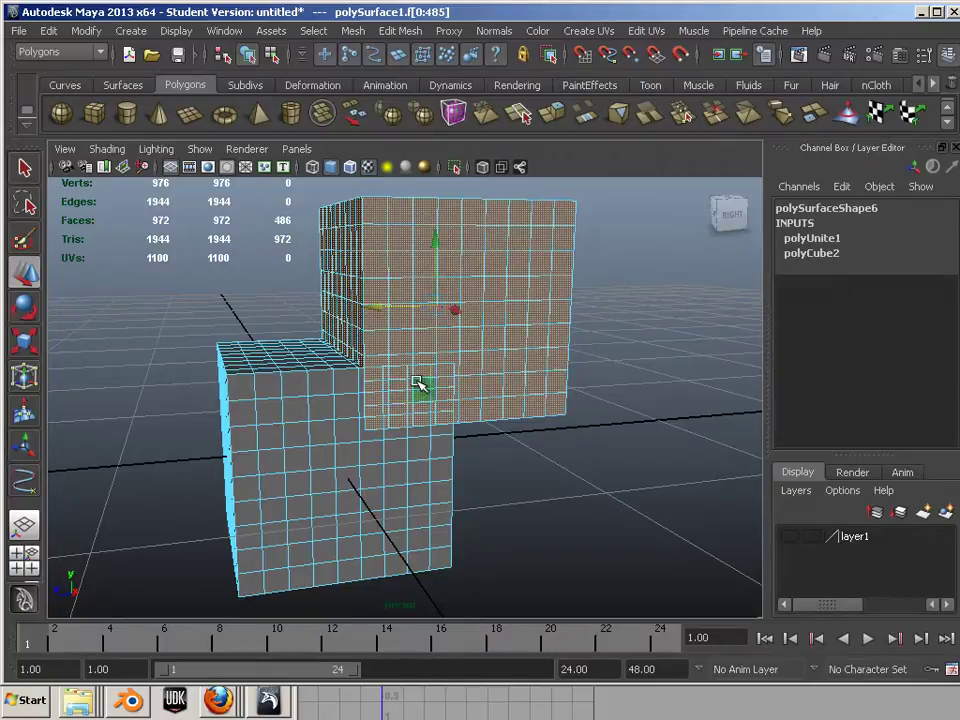
{"action": "left_click", "coordinate": [572, 452]}
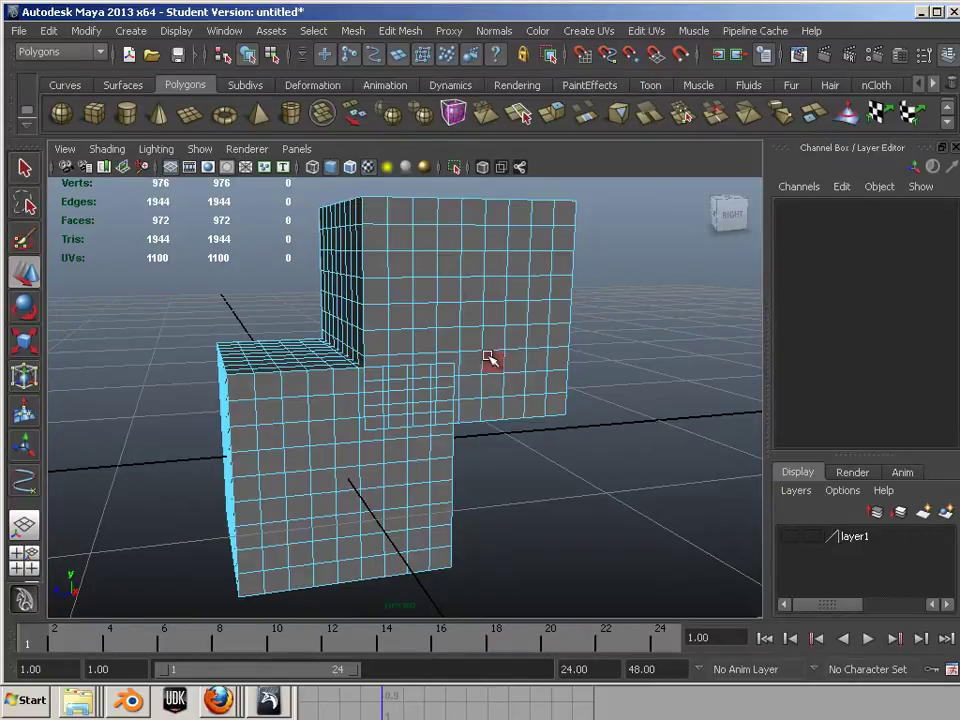
- Select the raised cube's connected faces again, move them vertically, and return the mesh to object mode
{"action": "left_click", "coordinate": [448, 315]}
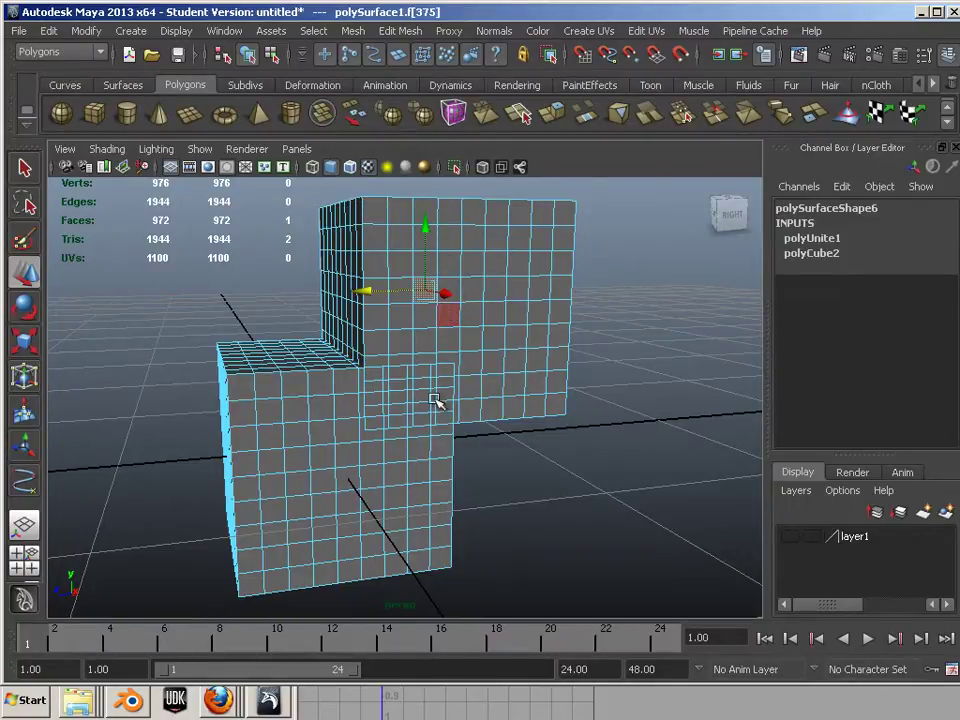
{"action": "double_click", "coordinate": [436, 419]}
{"action": "mouse_move", "coordinate": [433, 250]}
{"action": "left_mouse_down"}
{"action": "mouse_move", "coordinate": [436, 278]}
{"action": "mouse_move", "coordinate": [431, 246]}
{"action": "left_mouse_up"}
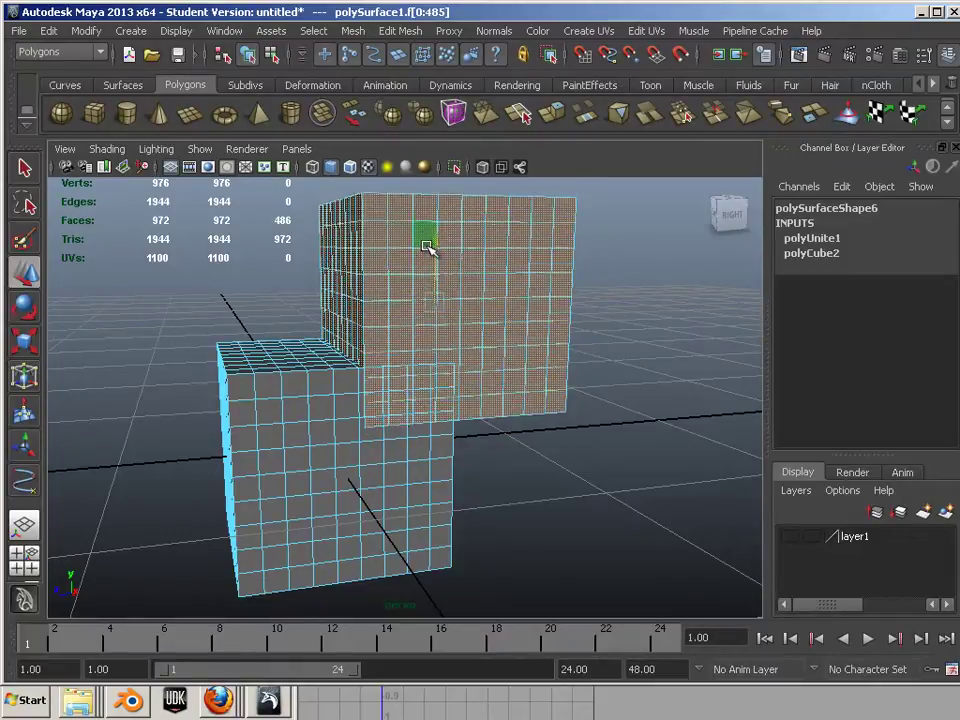
{"action": "right_click_drag", "start_coordinate": [500, 285], "coordinate": [549, 264]}
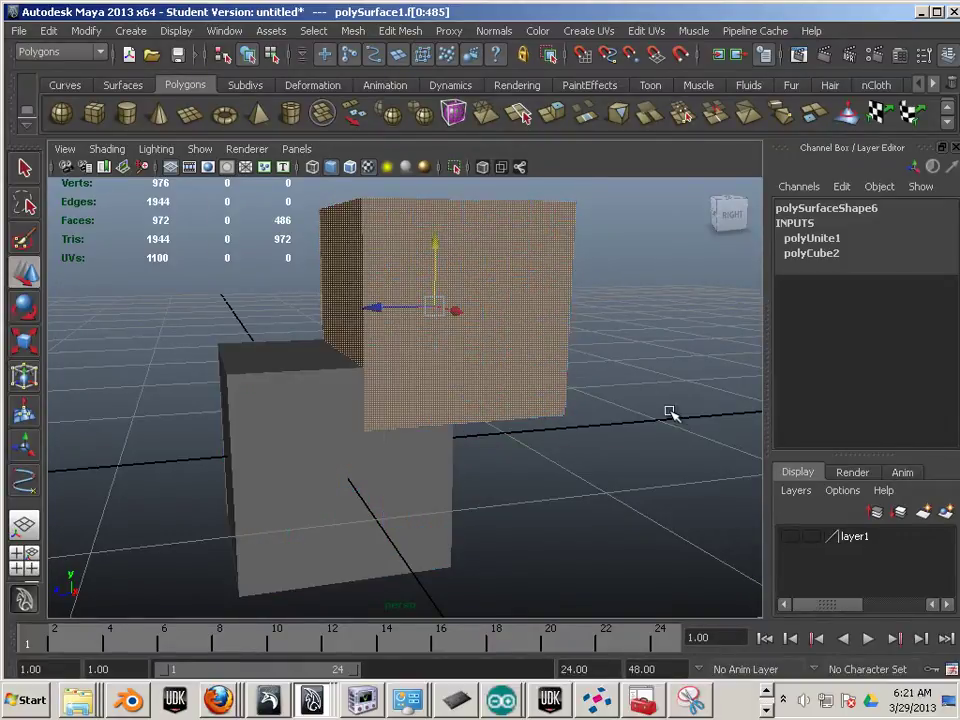
{"action": "left_click", "coordinate": [633, 421]}
- Separate the combined mesh back into two individual cubes and inspect the raised cube's pivot
{"action": "left_click", "coordinate": [401, 306]}
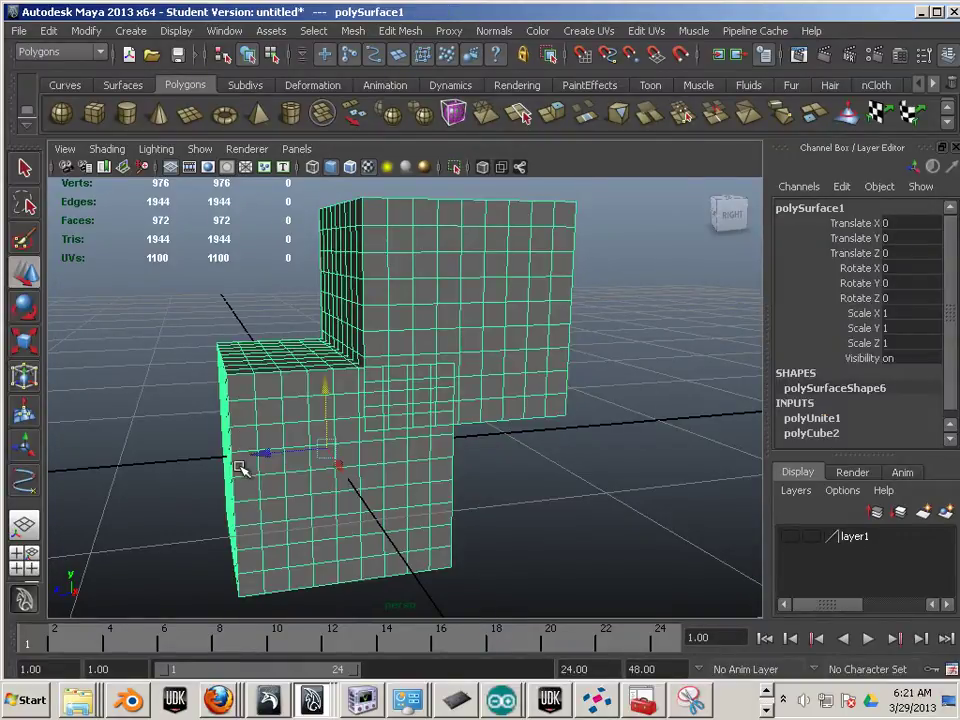
{"action": "left_click", "coordinate": [352, 31]}
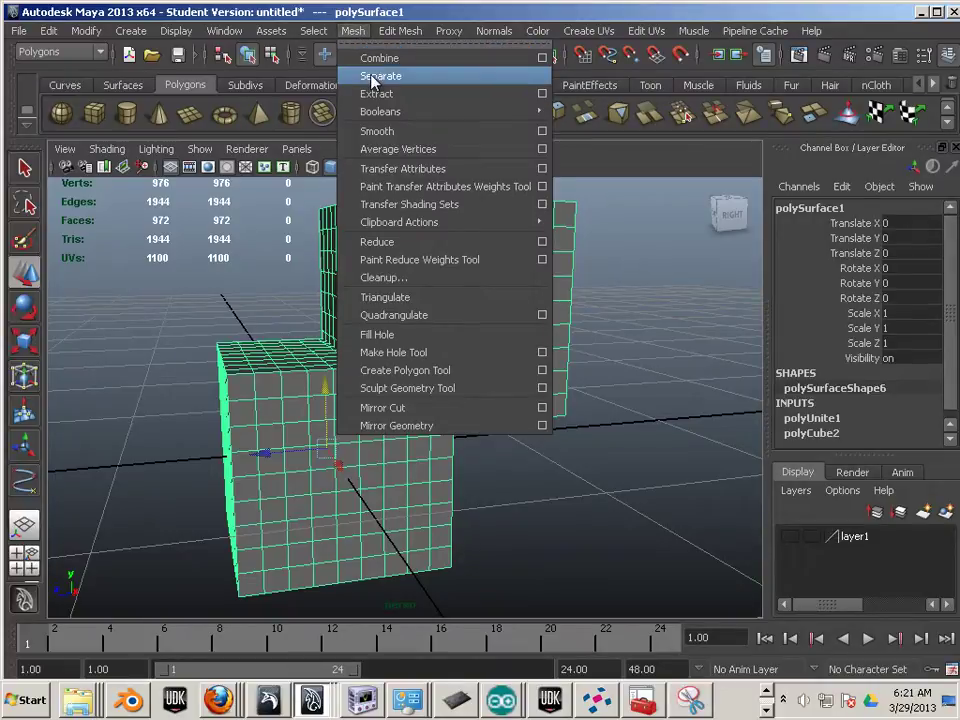
{"action": "left_click", "coordinate": [372, 77]}
{"action": "left_click", "coordinate": [579, 454]}
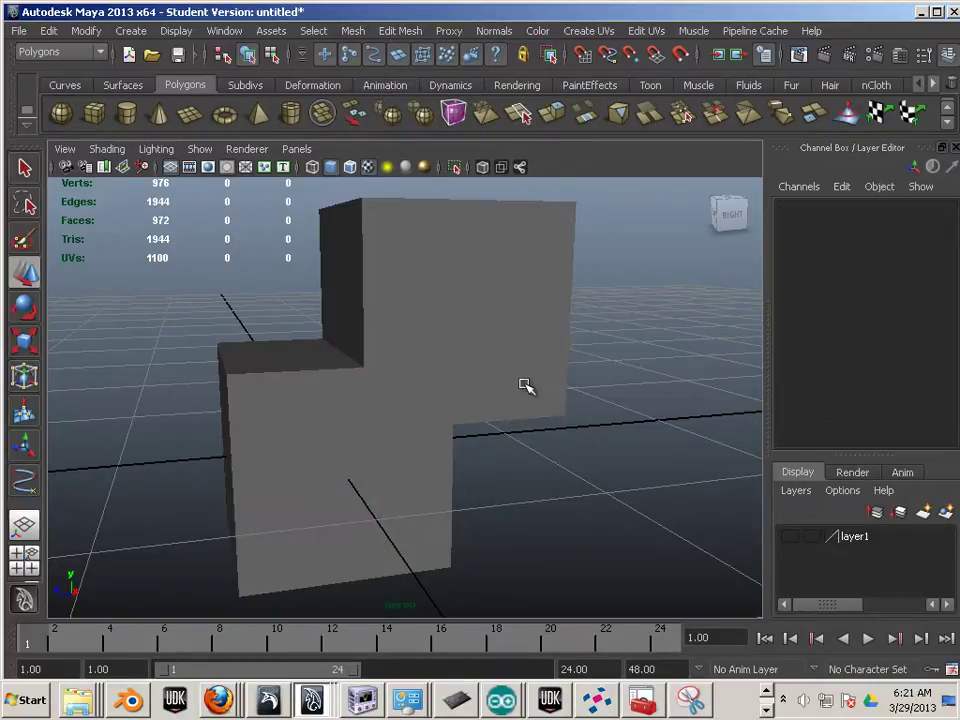
{"action": "left_click", "coordinate": [525, 386]}
{"action": "left_click_drag", "start_coordinate": [416, 459], "coordinate": [332, 407], "text": "alt"}
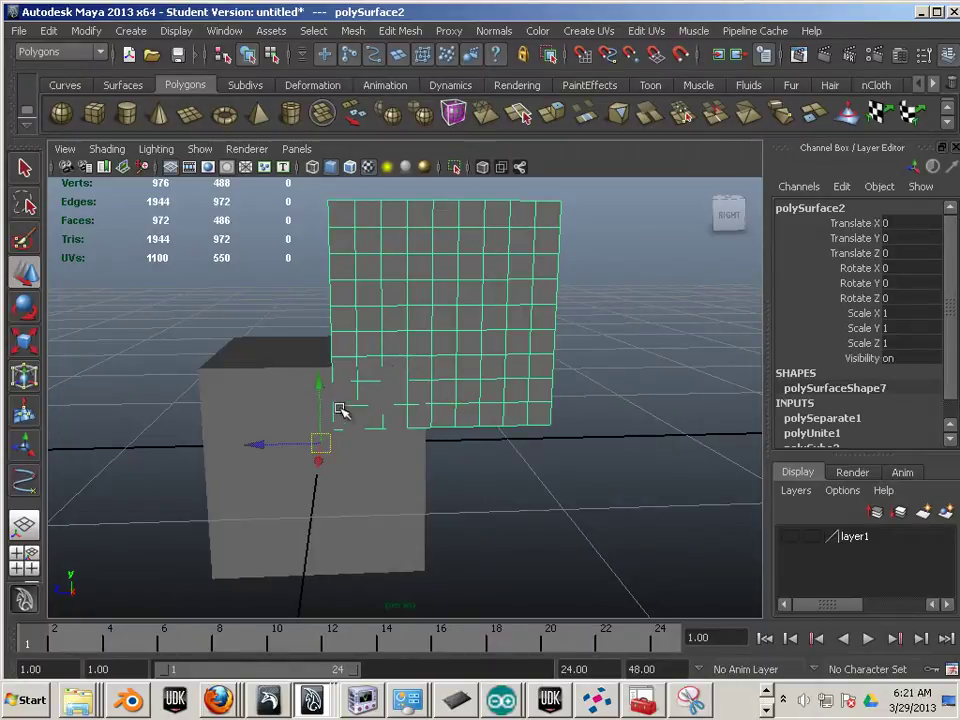
{"action": "left_click", "coordinate": [246, 206]}
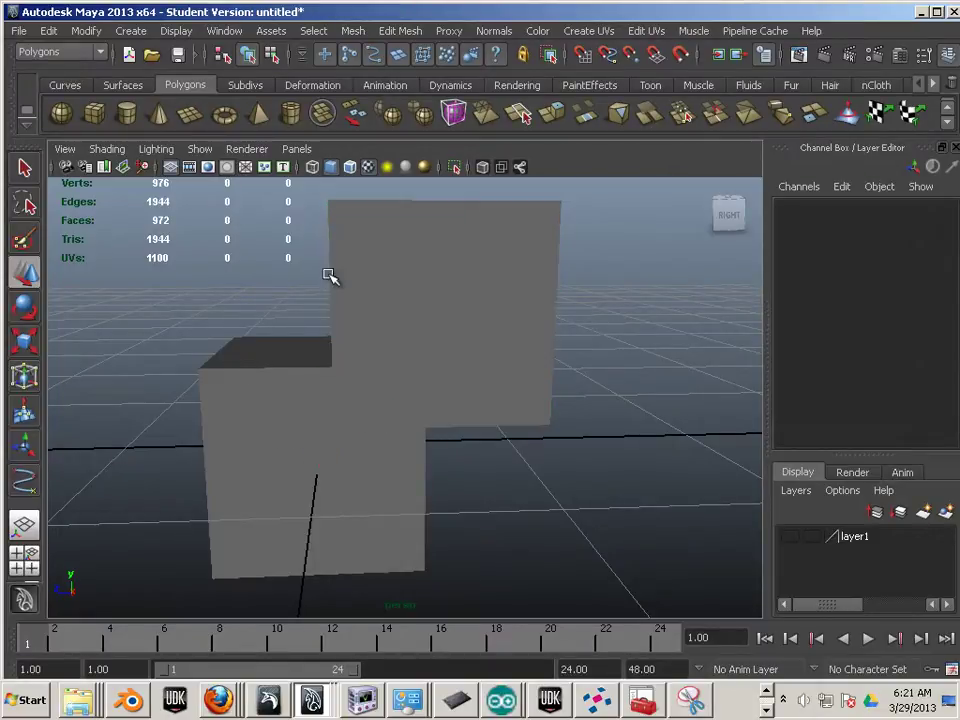
- Center the pivot of the raised cube and of the lower cube, and clear the selection
{"action": "left_click", "coordinate": [447, 341]}
{"action": "left_click", "coordinate": [88, 31]}
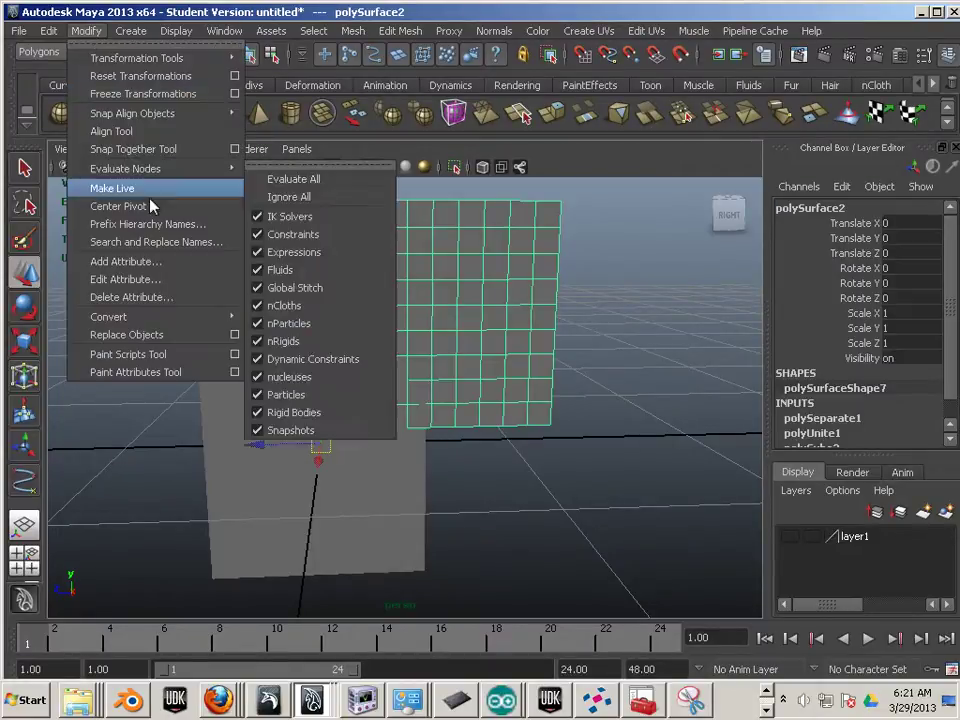
{"action": "left_click", "coordinate": [155, 207]}
{"action": "left_click", "coordinate": [238, 394]}
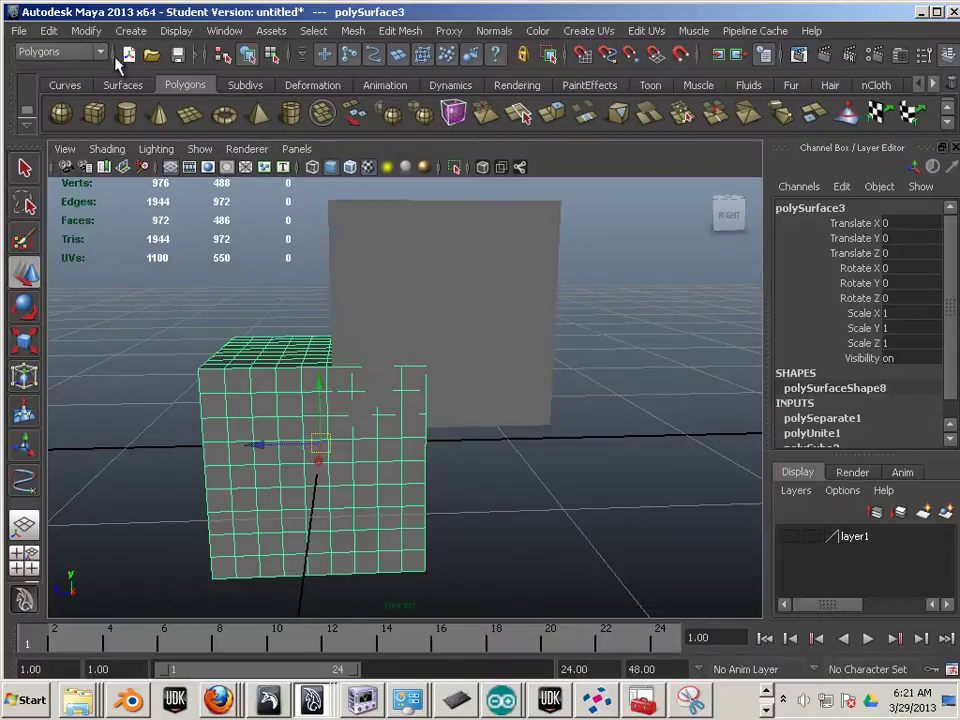
{"action": "left_click", "coordinate": [88, 31]}
{"action": "left_click", "coordinate": [139, 207]}
{"action": "left_click", "coordinate": [143, 444]}
- Move the raised cube away from the lower cube to Translate Z -0.919
{"action": "left_click_drag", "start_coordinate": [167, 424], "coordinate": [231, 407], "text": "alt"}
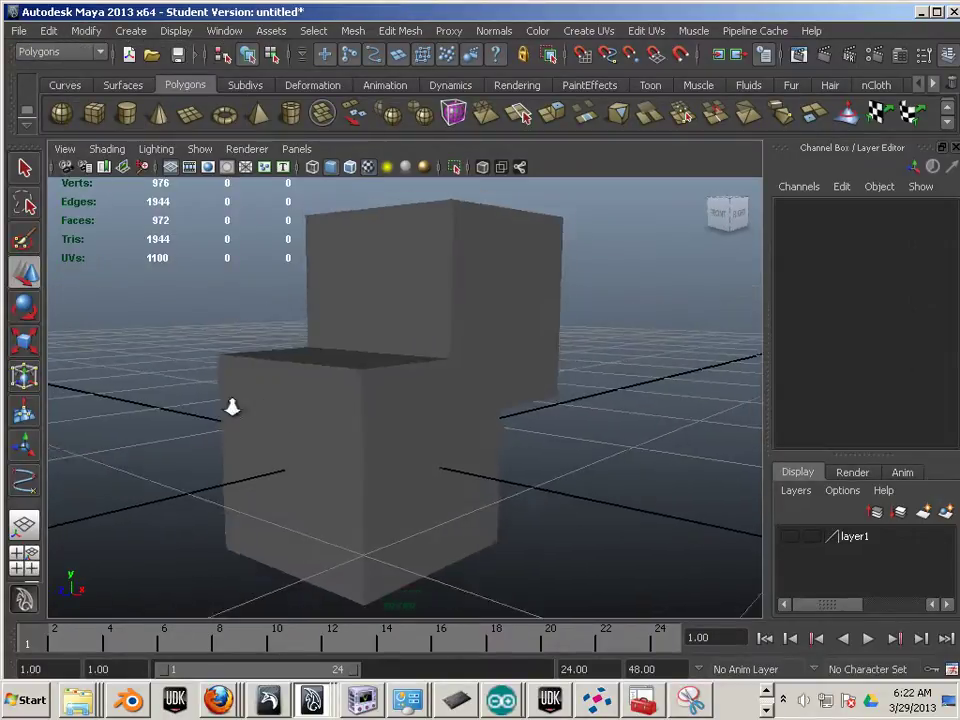
{"action": "right_click_drag", "start_coordinate": [231, 407], "coordinate": [212, 386], "text": "alt"}
{"action": "left_click", "coordinate": [410, 305]}
{"action": "left_click_drag", "start_coordinate": [410, 305], "coordinate": [336, 394], "text": "alt"}
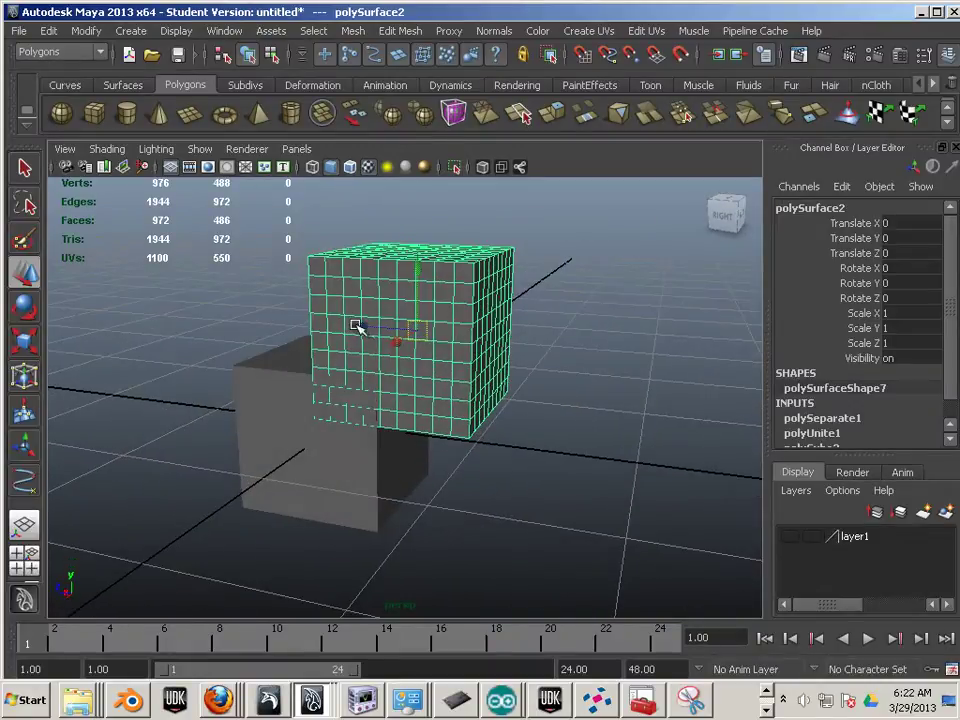
{"action": "left_click_drag", "start_coordinate": [360, 326], "coordinate": [515, 405]}
{"action": "left_click_drag", "start_coordinate": [327, 422], "coordinate": [337, 335], "text": "alt"}
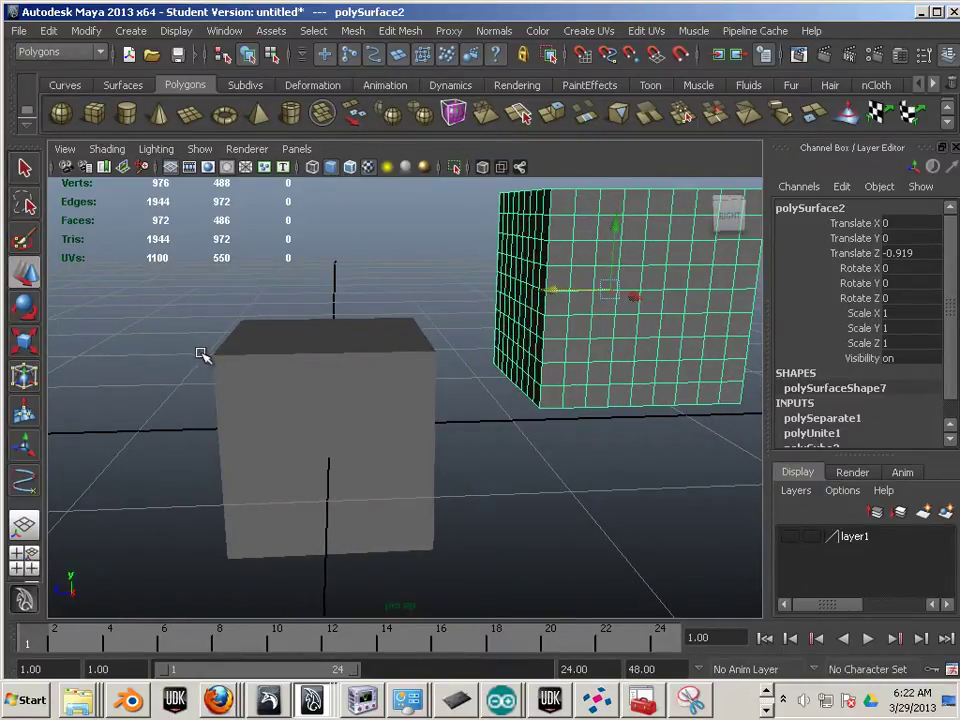
- Switch the lower cube to face selection and select a three-by-three block of faces near the middle of its front side
{"action": "left_click", "coordinate": [255, 419]}
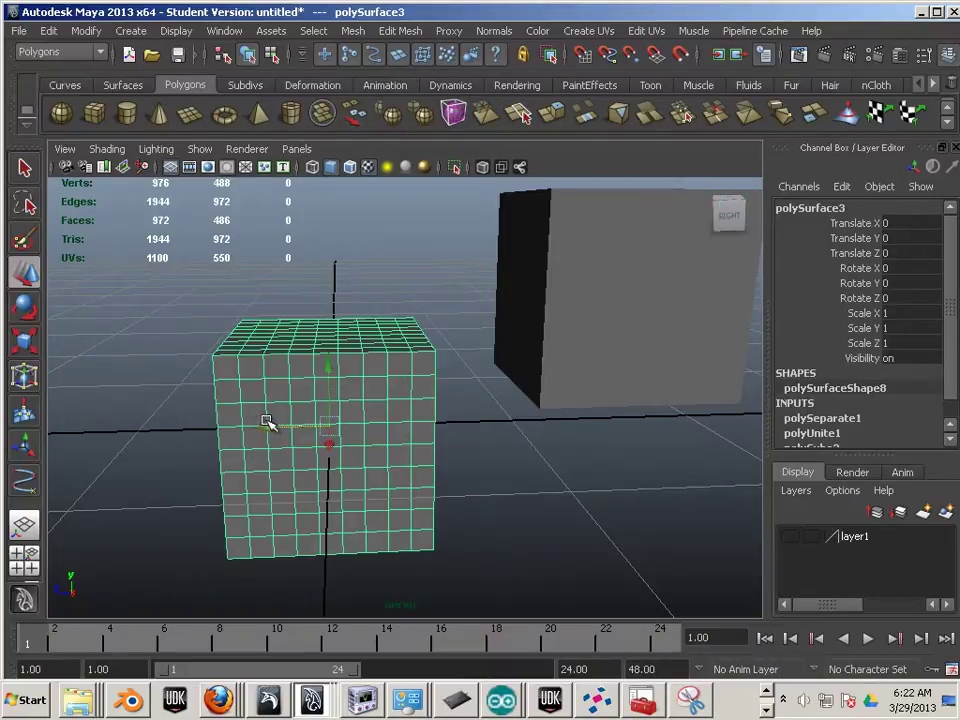
{"action": "scroll", "coordinate": [385, 480], "scroll_direction": "up", "scroll_amount": 3}
{"action": "right_click_drag", "start_coordinate": [370, 420], "coordinate": [359, 450]}
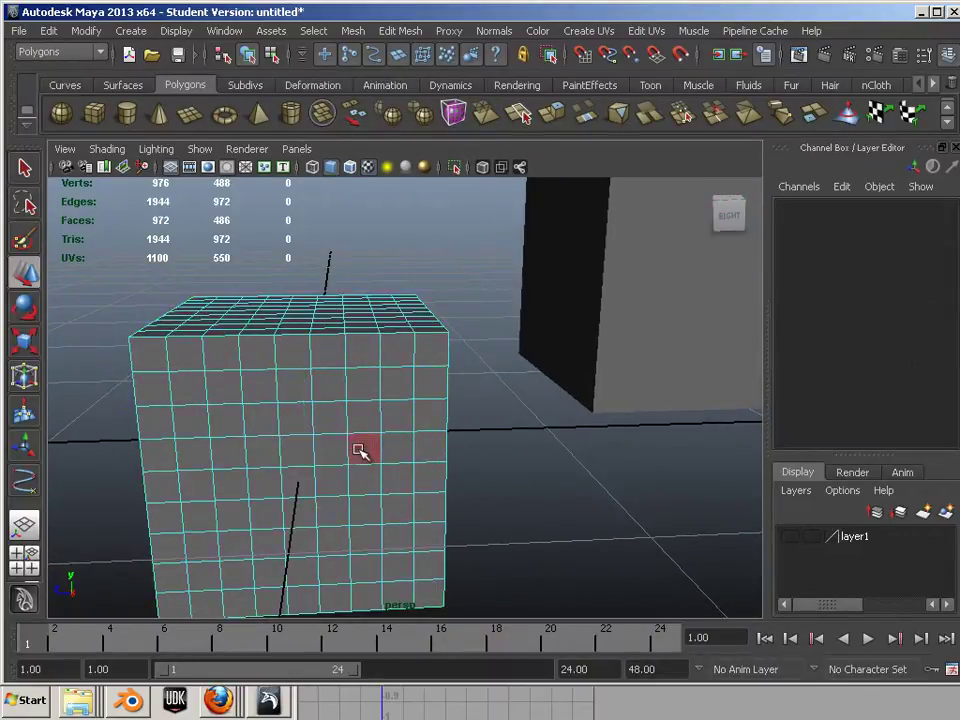
{"action": "middle_click_drag", "start_coordinate": [359, 450], "coordinate": [364, 413], "text": "alt"}
{"action": "left_click", "coordinate": [365, 413]}
{"action": "left_click", "coordinate": [297, 416], "text": "shift"}
{"action": "left_click", "coordinate": [295, 443], "text": "shift"}
{"action": "left_click", "coordinate": [330, 467], "text": "shift"}
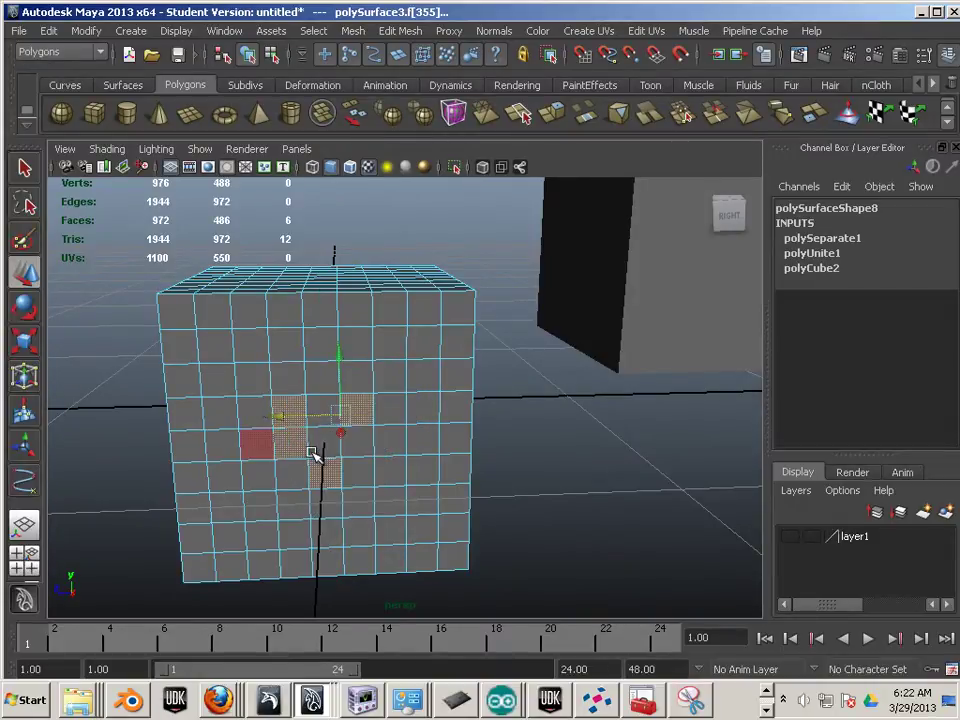
{"action": "left_click", "coordinate": [362, 470], "text": "shift"}
{"action": "left_click", "coordinate": [327, 448], "text": "shift"}
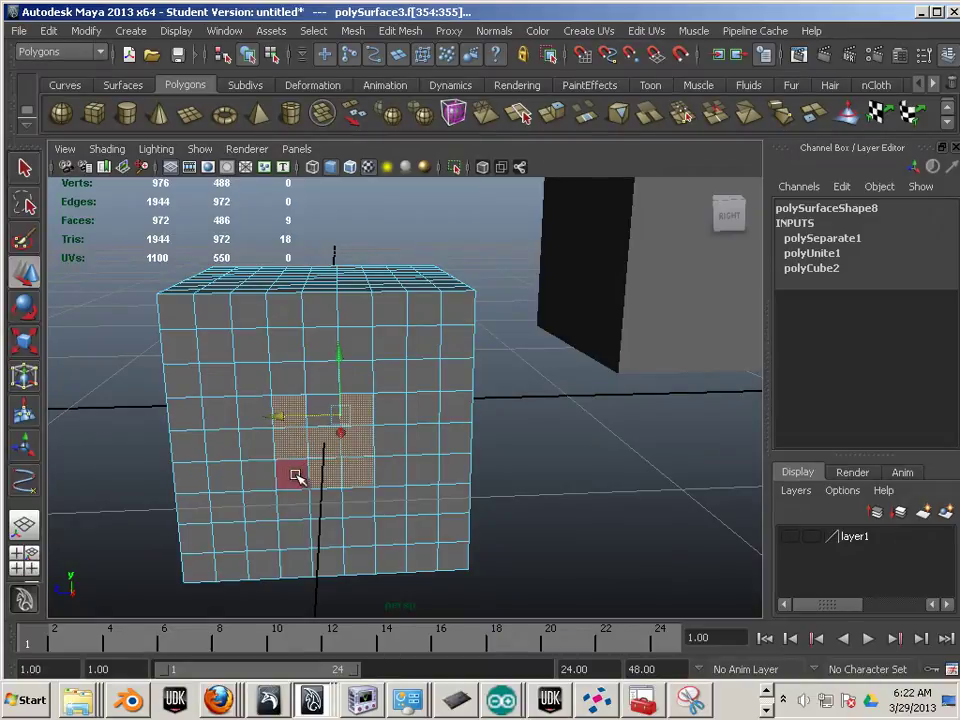
- Add the missing corner face to complete the three-by-three face block on the lower cube's side
{"action": "left_click", "coordinate": [296, 474], "text": "shift"}
{"action": "left_click", "coordinate": [317, 409], "text": "shift"}
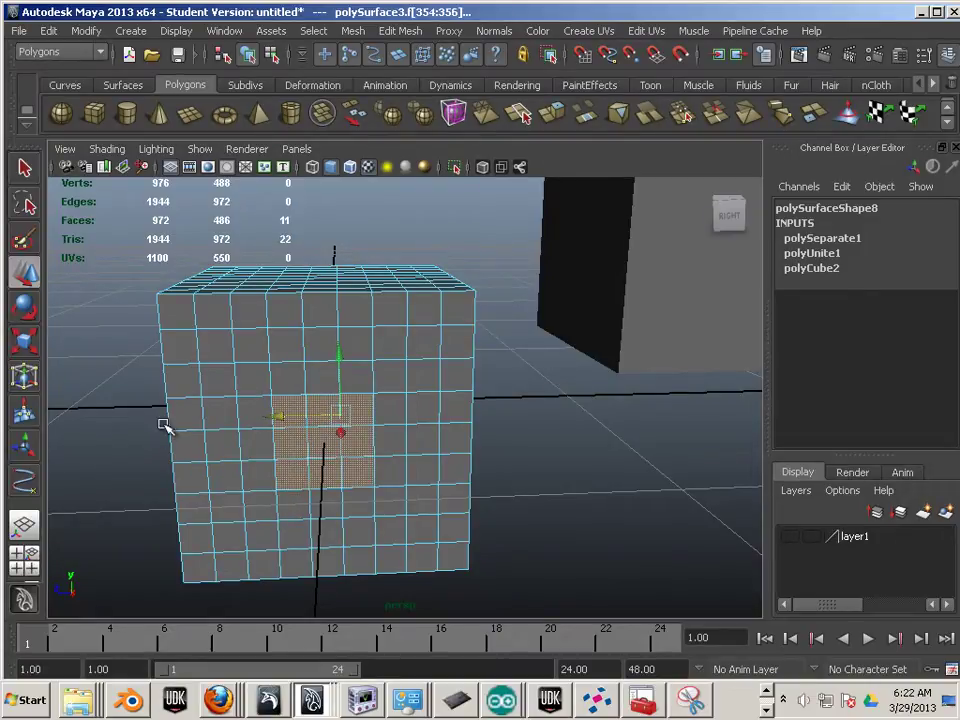
{"action": "left_click_drag", "start_coordinate": [163, 424], "coordinate": [260, 400], "text": "alt"}
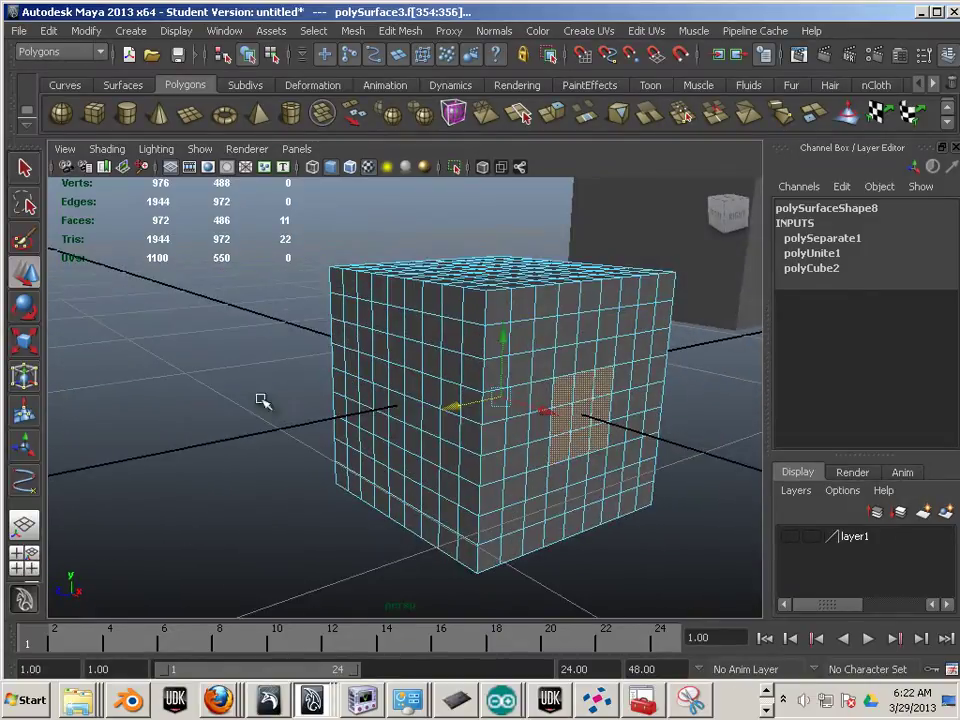
- Clear the face selection and use the Lasso tool to select the seven-by-seven inner face block on the adjacent side, leaving a one-face border
{"action": "left_click", "coordinate": [25, 203]}
{"action": "mouse_move", "coordinate": [201, 282]}
{"action": "left_mouse_down", "text": "alt"}
{"action": "mouse_move", "coordinate": [242, 379]}
{"action": "mouse_move", "coordinate": [199, 369]}
{"action": "mouse_move", "coordinate": [231, 379]}
{"action": "mouse_move", "coordinate": [214, 377]}
{"action": "left_mouse_up", "text": "alt"}
{"action": "left_click", "coordinate": [270, 542]}
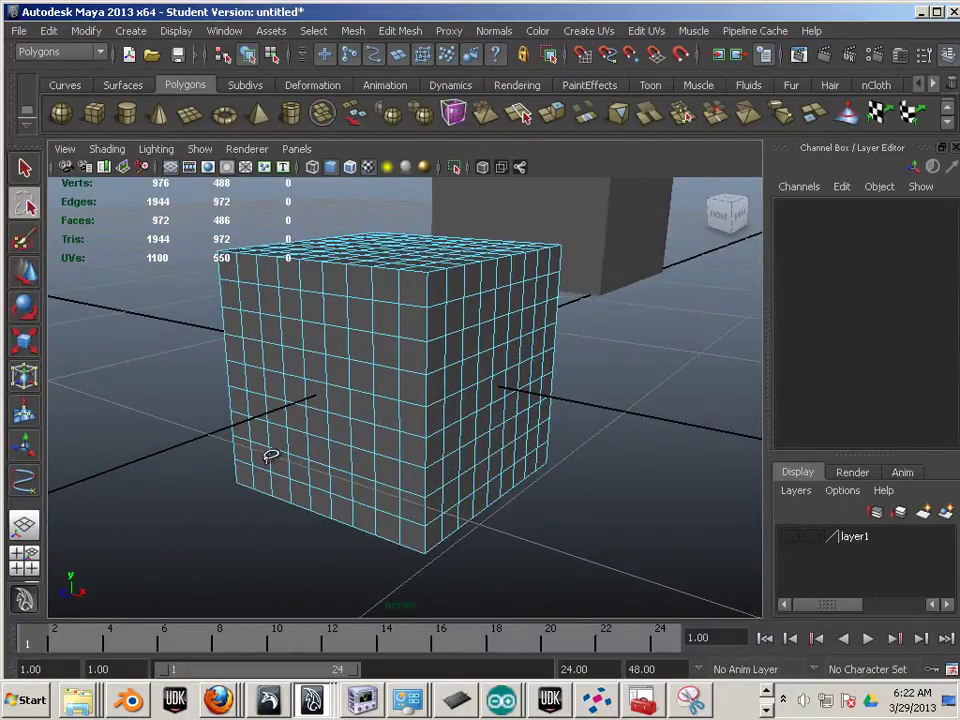
{"action": "mouse_move", "coordinate": [278, 461]}
{"action": "left_mouse_down"}
{"action": "mouse_move", "coordinate": [369, 484]}
{"action": "mouse_move", "coordinate": [407, 456]}
{"action": "mouse_move", "coordinate": [405, 343]}
{"action": "mouse_move", "coordinate": [352, 298]}
{"action": "mouse_move", "coordinate": [258, 294]}
{"action": "left_mouse_up"}
{"action": "mouse_move", "coordinate": [253, 288]}
{"action": "left_mouse_down"}
{"action": "mouse_move", "coordinate": [270, 456]}
{"action": "mouse_move", "coordinate": [381, 480]}
{"action": "mouse_move", "coordinate": [401, 343]}
{"action": "mouse_move", "coordinate": [370, 295]}
{"action": "left_mouse_up"}
{"action": "mouse_move", "coordinate": [358, 472]}
{"action": "left_mouse_down", "text": "shift"}
{"action": "mouse_move", "coordinate": [351, 486]}
{"action": "mouse_move", "coordinate": [390, 493]}
{"action": "mouse_move", "coordinate": [398, 477]}
{"action": "left_mouse_up", "text": "shift"}
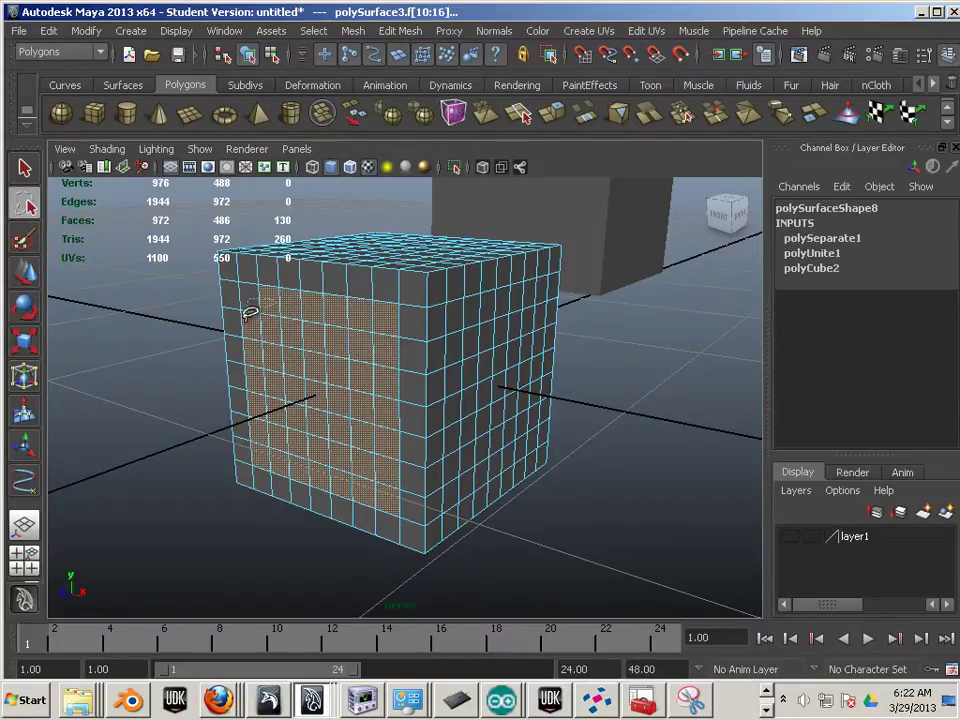
- Check the lasso selection in wireframe, deselect the faces on the cube's other sides, keeping only the seven-by-seven block, and restore shaded display
{"action": "mouse_move", "coordinate": [277, 408]}
{"action": "left_mouse_down"}
{"action": "mouse_move", "coordinate": [277, 281]}
{"action": "mouse_move", "coordinate": [251, 273]}
{"action": "mouse_move", "coordinate": [345, 388]}
{"action": "left_mouse_up"}
{"action": "mouse_move", "coordinate": [474, 424]}
{"action": "left_mouse_down", "text": "alt"}
{"action": "mouse_move", "coordinate": [266, 429]}
{"action": "mouse_move", "coordinate": [324, 405]}
{"action": "mouse_move", "coordinate": [369, 294]}
{"action": "mouse_move", "coordinate": [379, 381]}
{"action": "mouse_move", "coordinate": [391, 355]}
{"action": "mouse_move", "coordinate": [373, 343]}
{"action": "left_mouse_up", "text": "alt"}
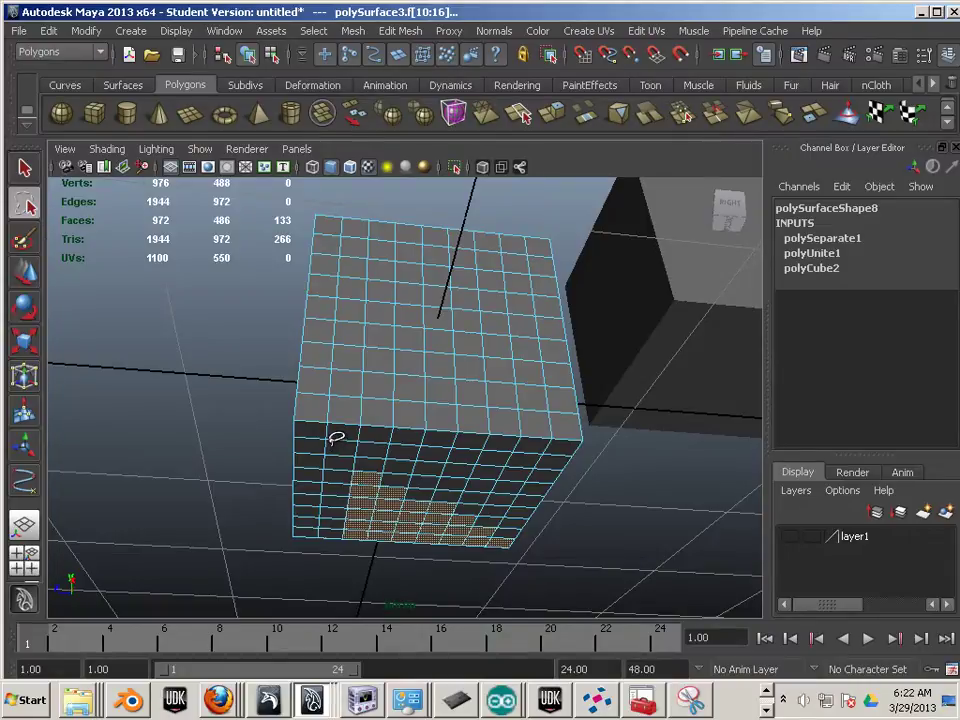
{"action": "key", "text": "4"}
{"action": "left_click_drag", "start_coordinate": [415, 484], "coordinate": [315, 306], "text": "alt"}
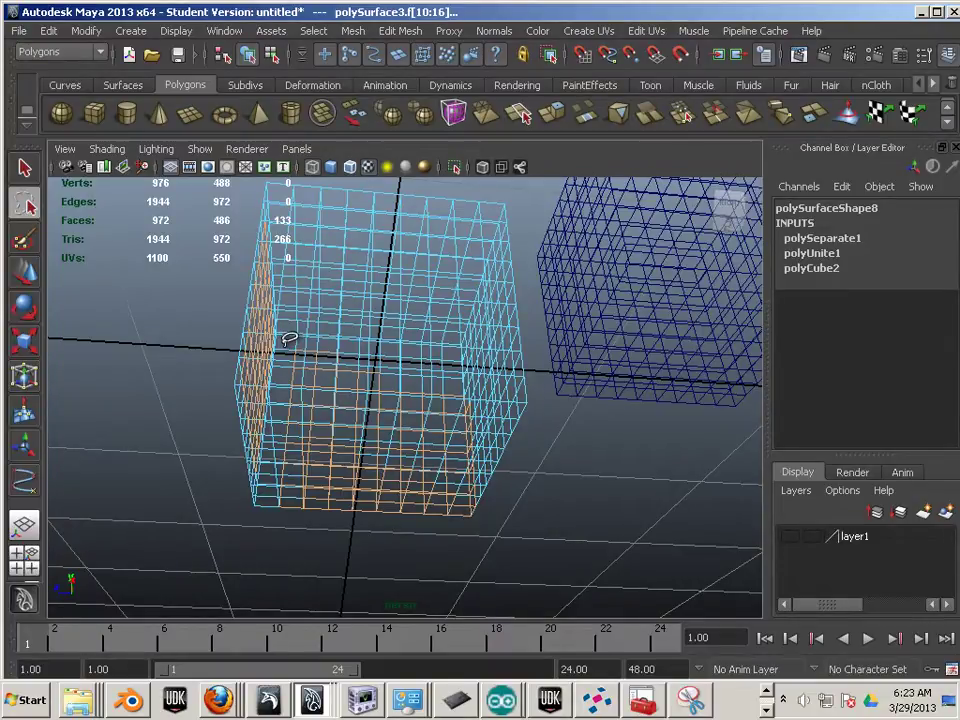
{"action": "mouse_move", "coordinate": [432, 320]}
{"action": "left_mouse_down"}
{"action": "mouse_move", "coordinate": [328, 317]}
{"action": "mouse_move", "coordinate": [281, 343]}
{"action": "mouse_move", "coordinate": [268, 463]}
{"action": "mouse_move", "coordinate": [517, 560]}
{"action": "mouse_move", "coordinate": [482, 317]}
{"action": "mouse_move", "coordinate": [463, 321]}
{"action": "left_mouse_up"}
{"action": "mouse_move", "coordinate": [143, 300]}
{"action": "left_mouse_down", "text": "alt"}
{"action": "mouse_move", "coordinate": [182, 373]}
{"action": "mouse_move", "coordinate": [255, 392]}
{"action": "mouse_move", "coordinate": [259, 381]}
{"action": "left_mouse_up", "text": "alt"}
{"action": "key", "text": "5"}
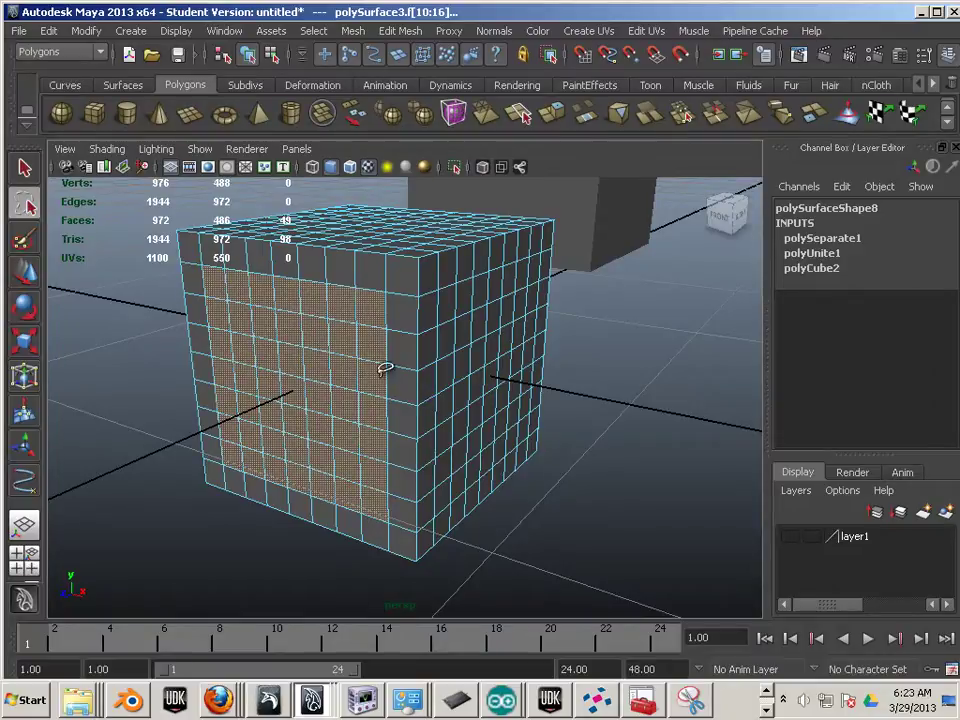
{"action": "left_click_drag", "start_coordinate": [508, 534], "coordinate": [261, 305], "text": "alt"}
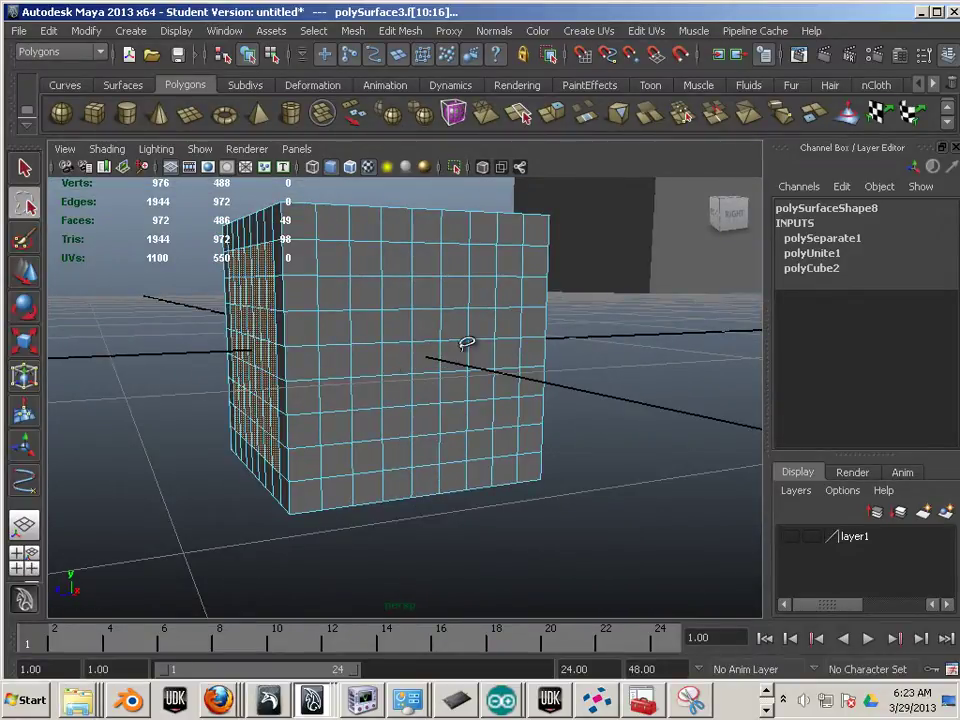